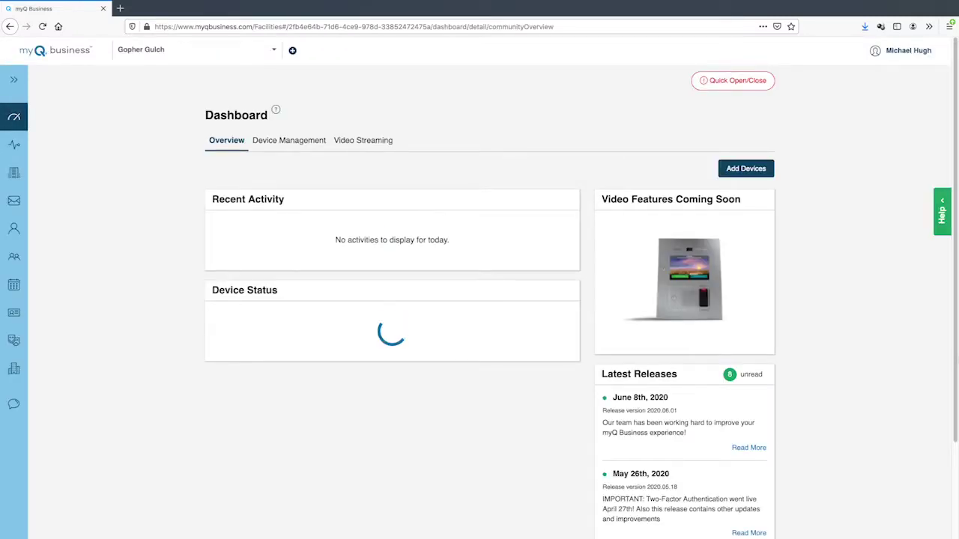
Step: Start a new facility through Create Facility and choose the Community facility type
click(292, 51)
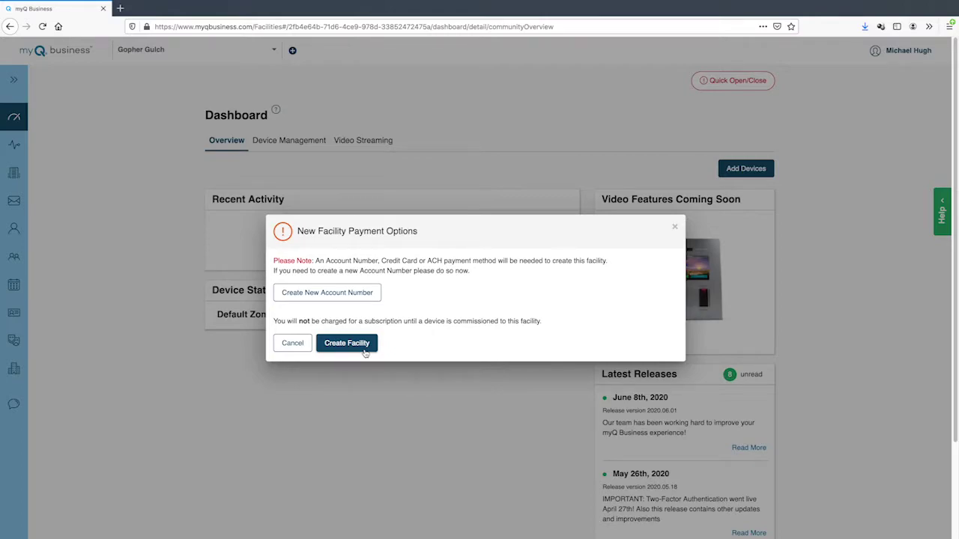
click(364, 349)
click(227, 341)
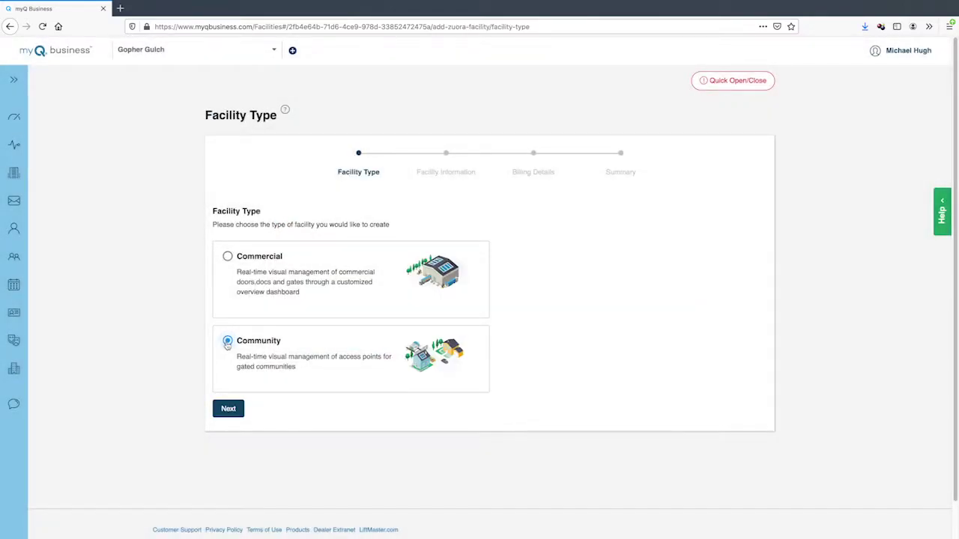
Step: Enter the facility name Highland Lakes with its address and manager contact details
click(228, 409)
text(Highland Lakes)
click(325, 336)
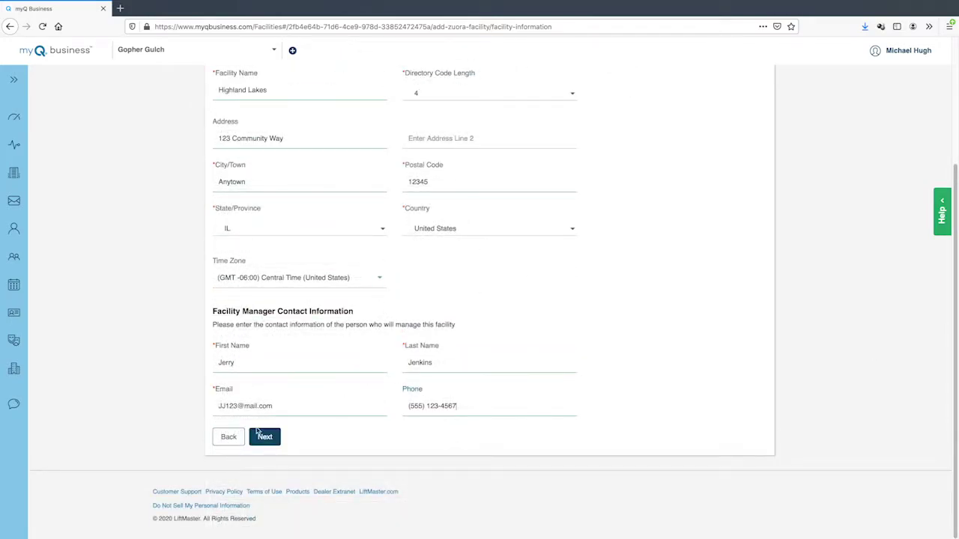
Step: Choose Credit Card as the payment method, enter the card details, and create the facility
click(266, 440)
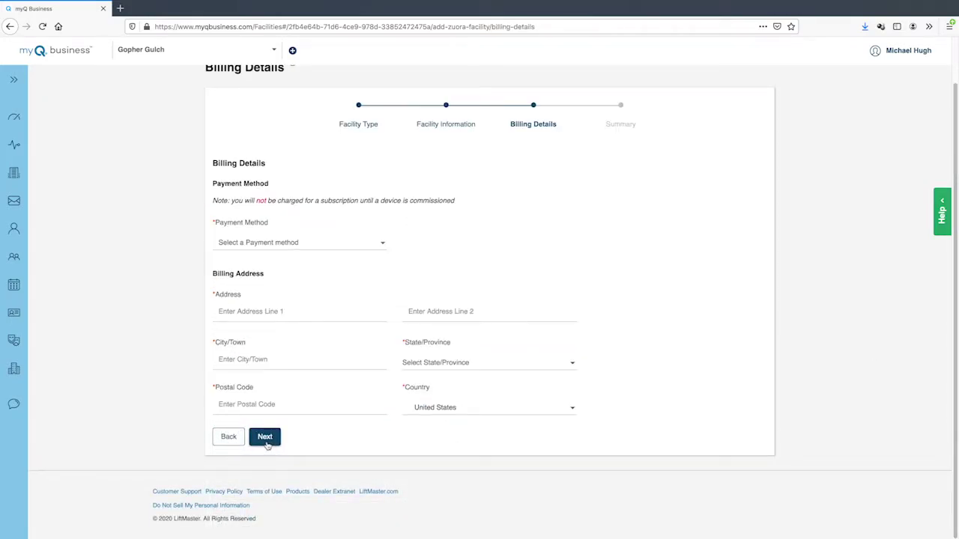
click(383, 246)
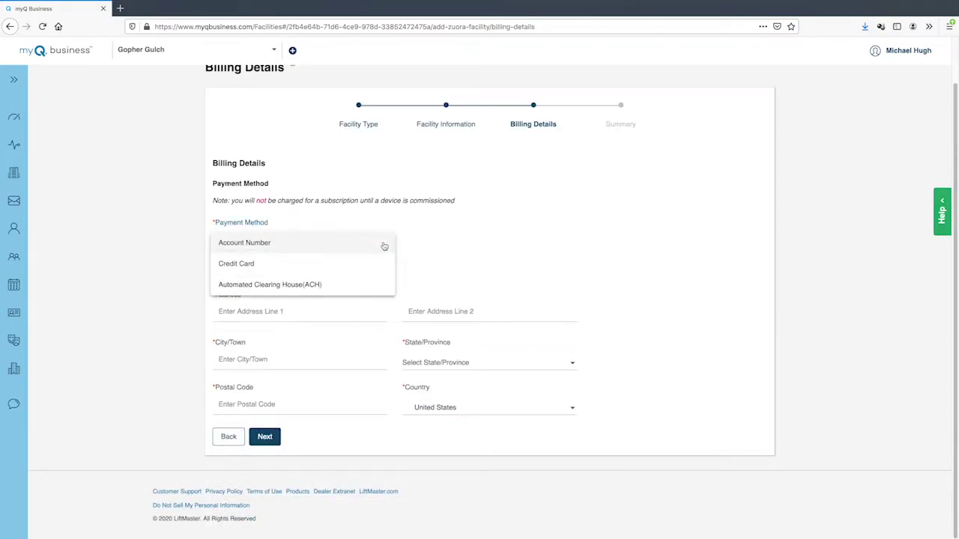
click(344, 266)
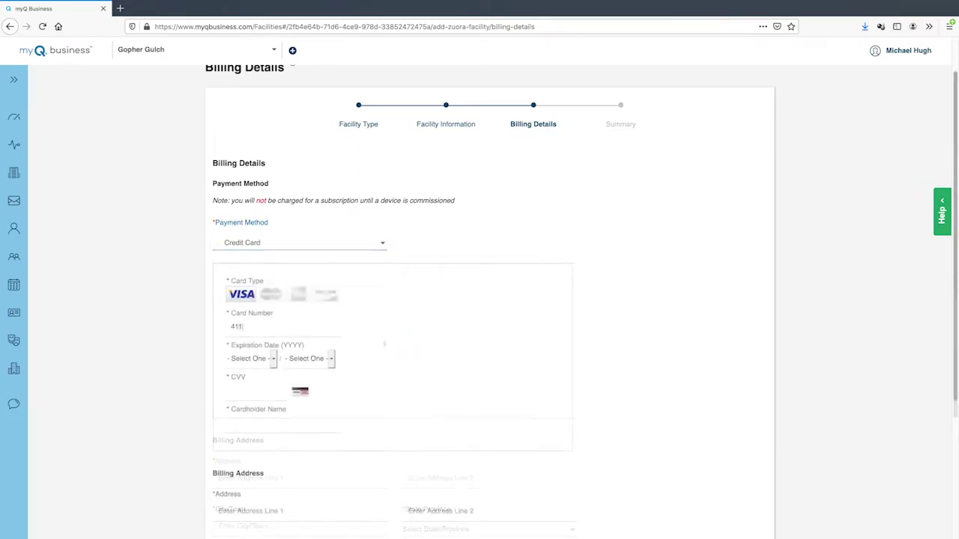
text(4111 1111 1111 1111)
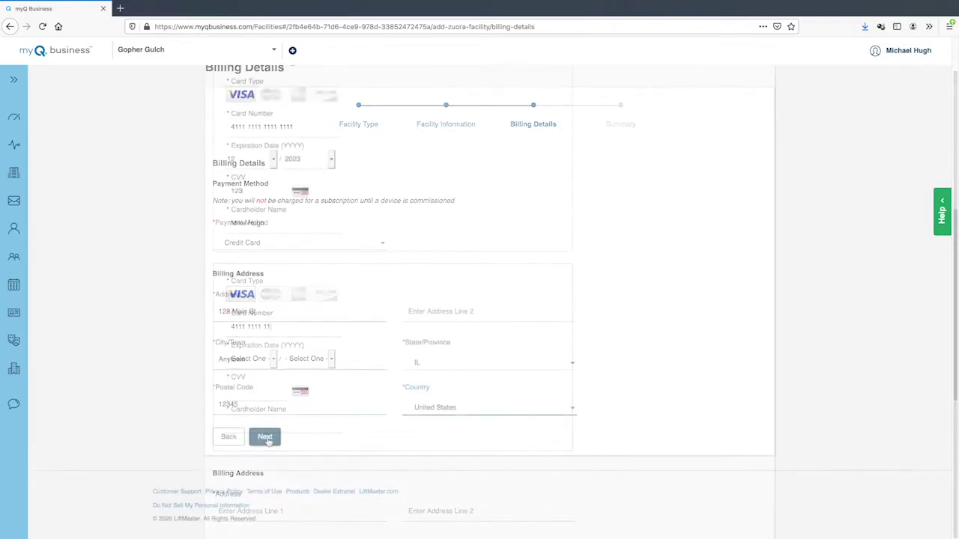
click(266, 438)
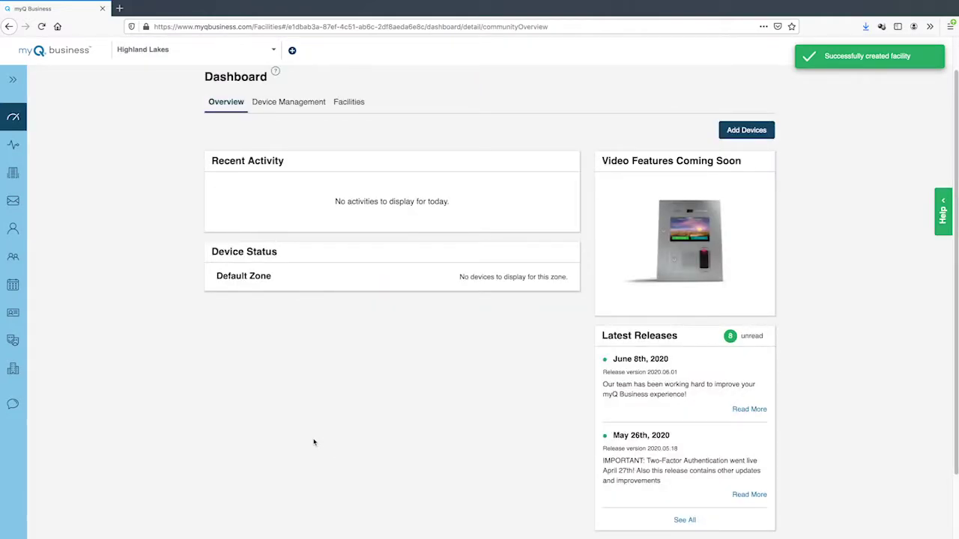
Step: Start a new credential in Credentials, with type Card and format Standard 26 Bit
click(14, 79)
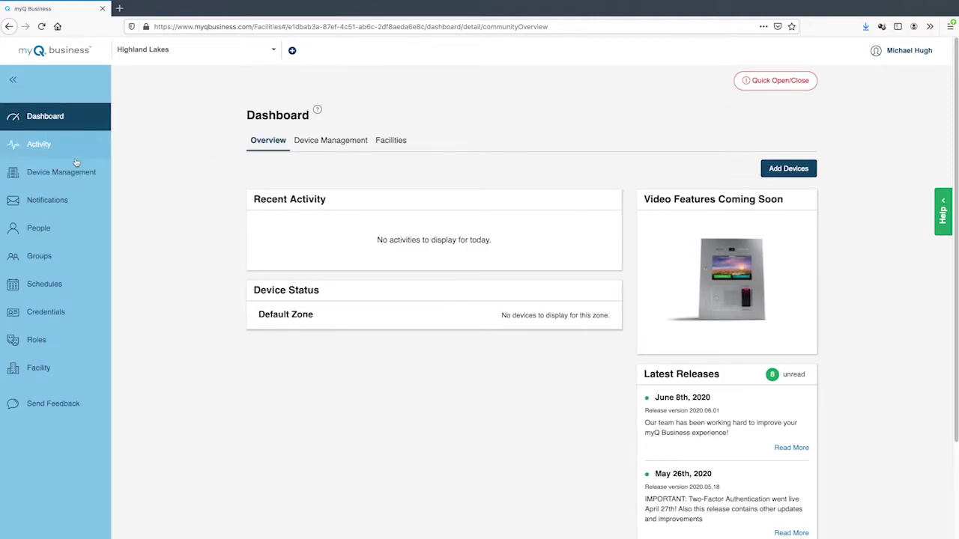
click(92, 314)
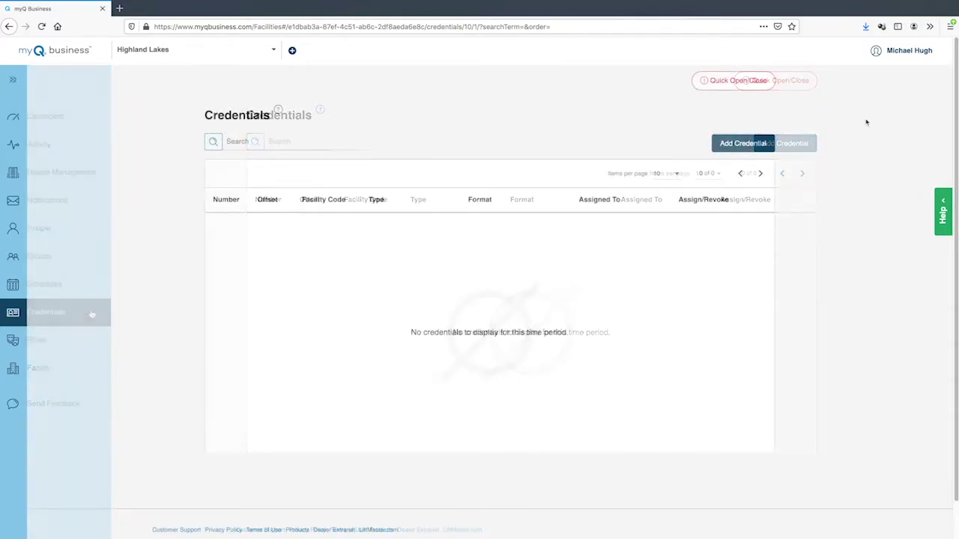
click(758, 143)
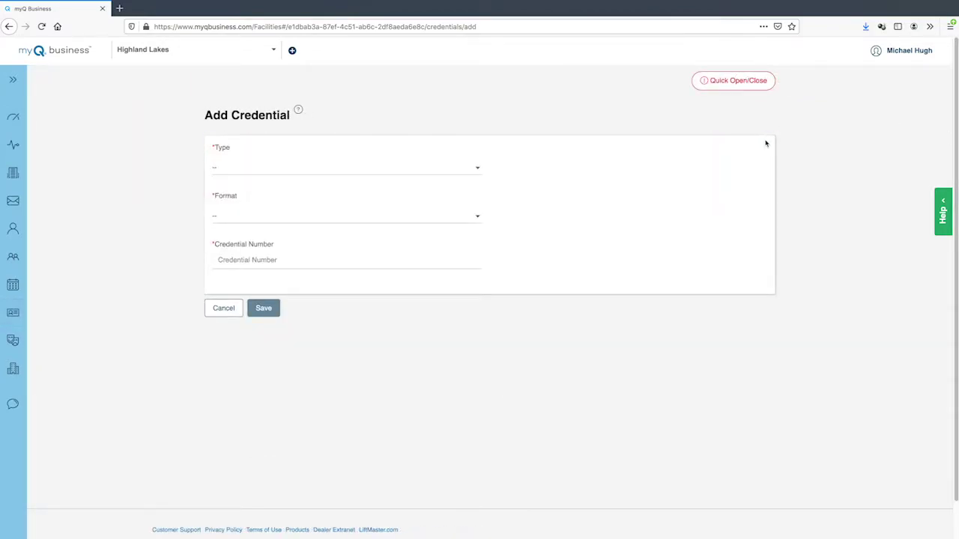
click(475, 170)
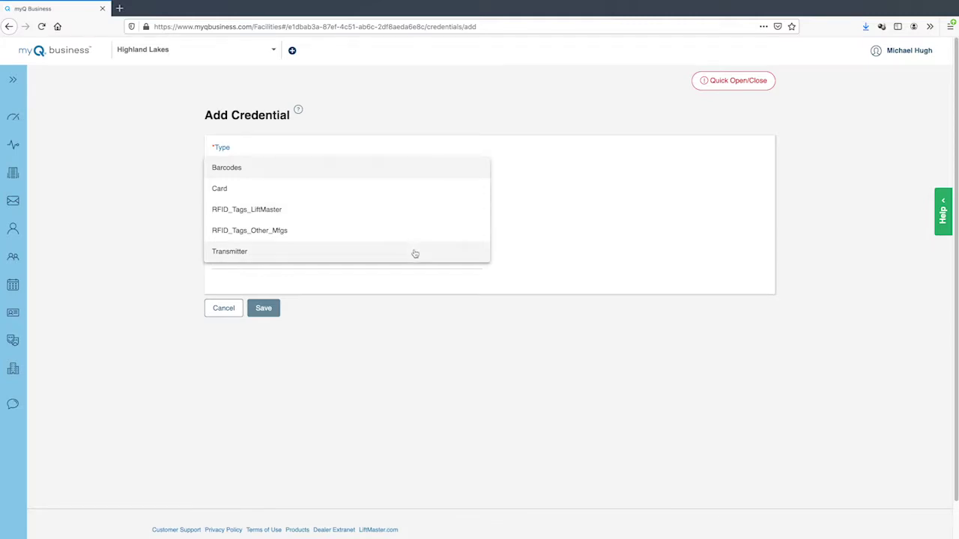
click(426, 196)
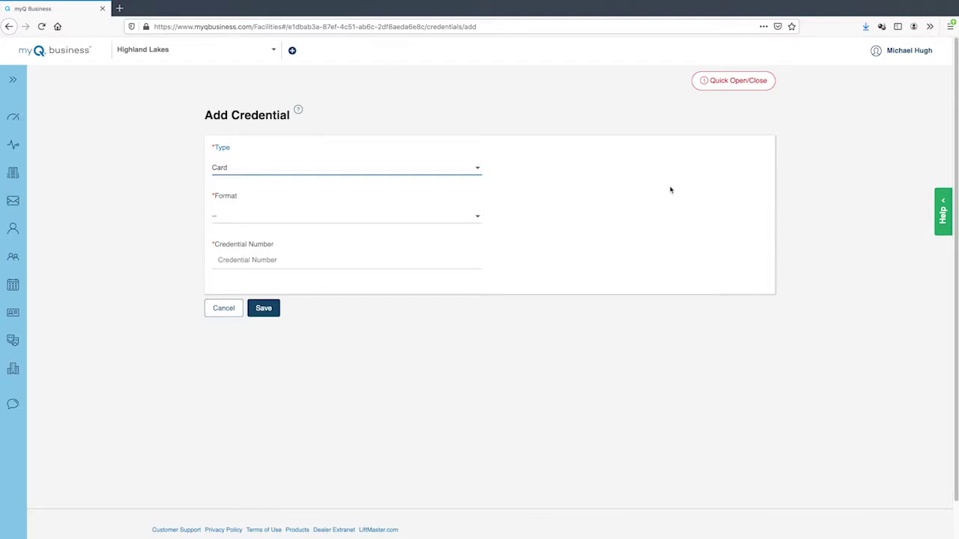
click(476, 219)
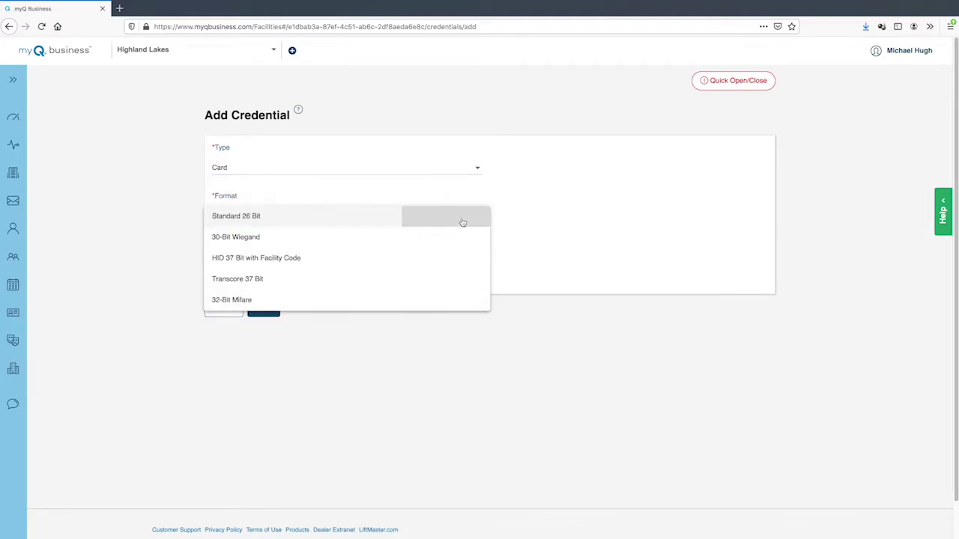
click(462, 217)
Step: Bulk-load card numbers 25000 to 25100 with facility code 20 and save them
click(217, 247)
click(231, 304)
text(25000)
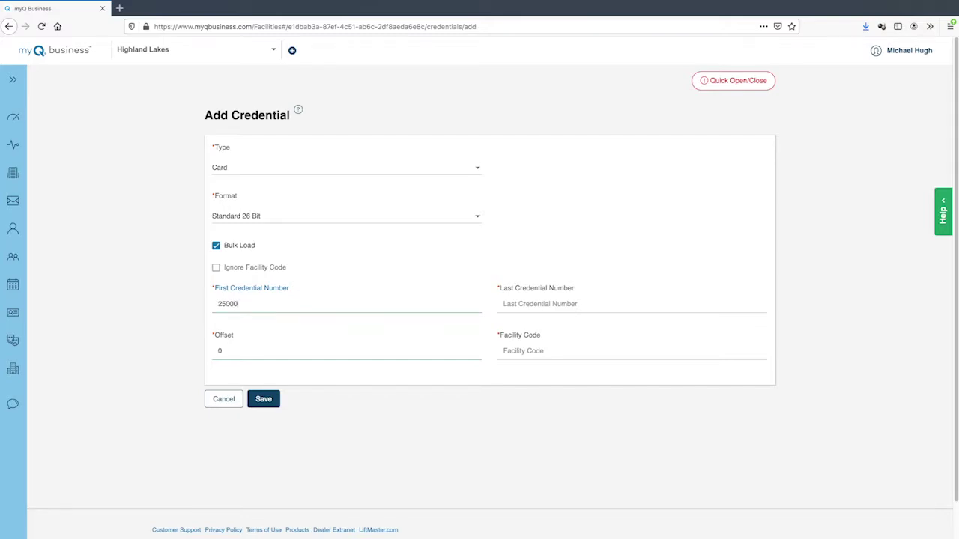
text(25100)
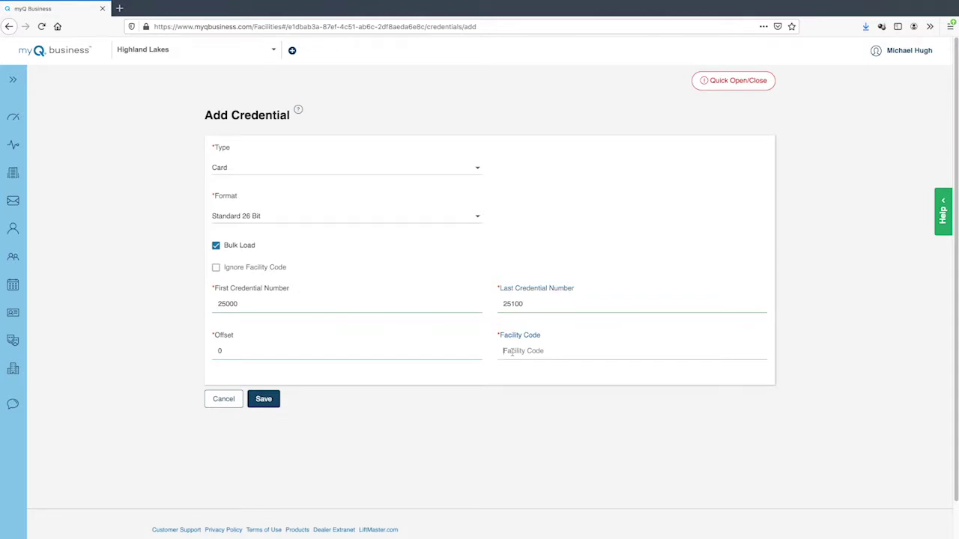
text(20)
click(266, 403)
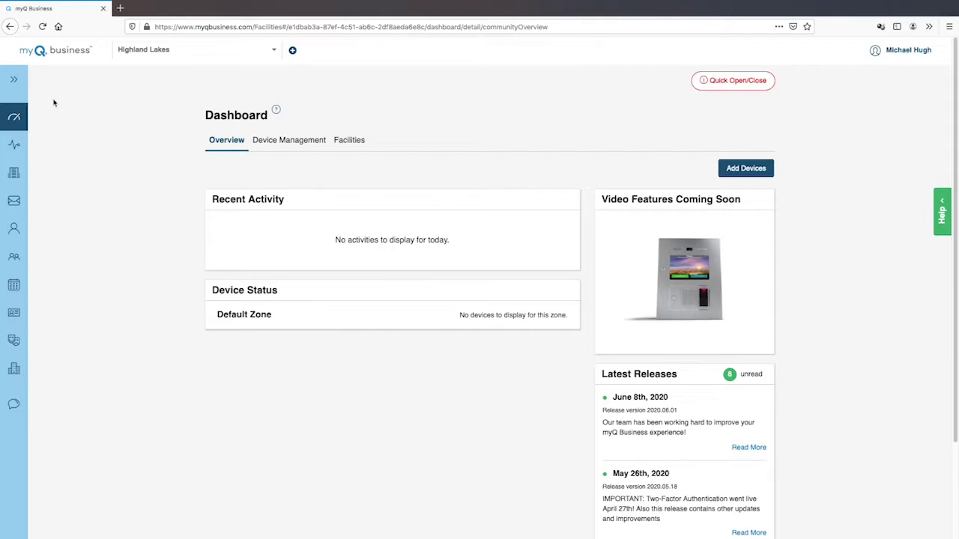
Step: Start a new person from the People list and enter their first and last name
click(9, 82)
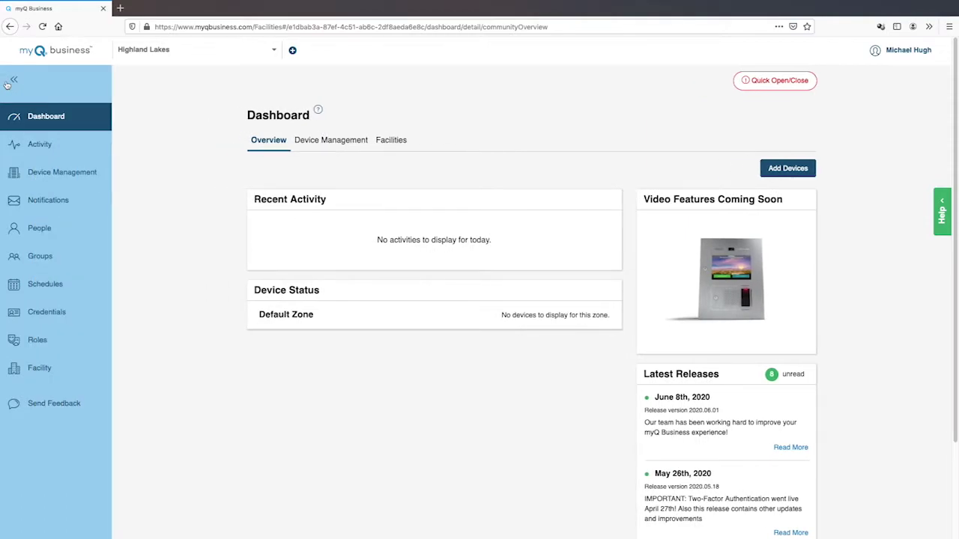
click(79, 231)
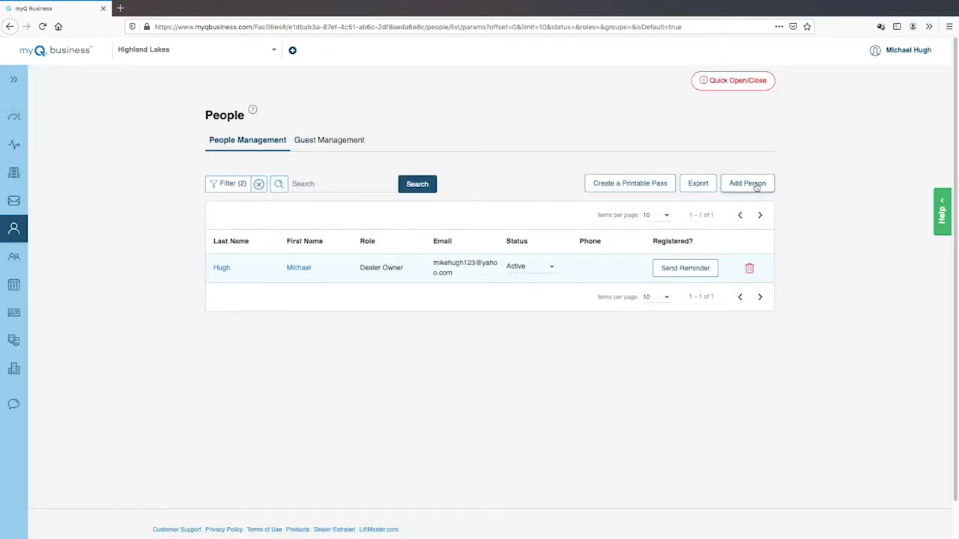
click(757, 187)
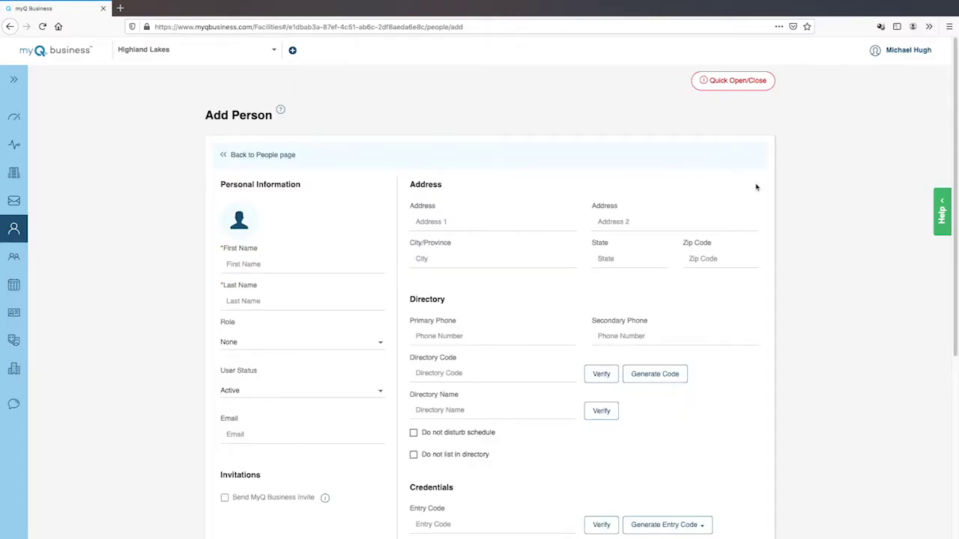
key(Tab)
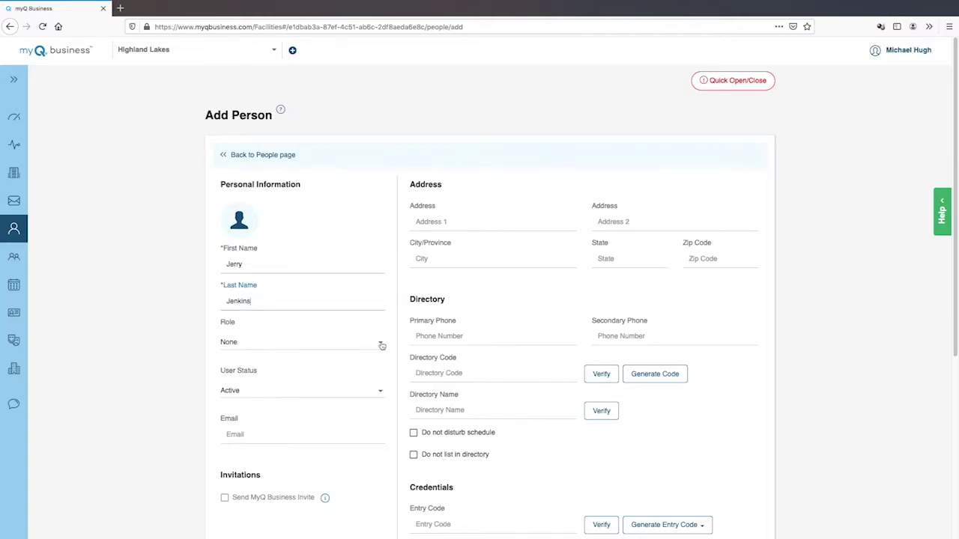
Step: Give the person the Facility Manager role, enter their e-mail, and enable the myQ Business invite
click(381, 345)
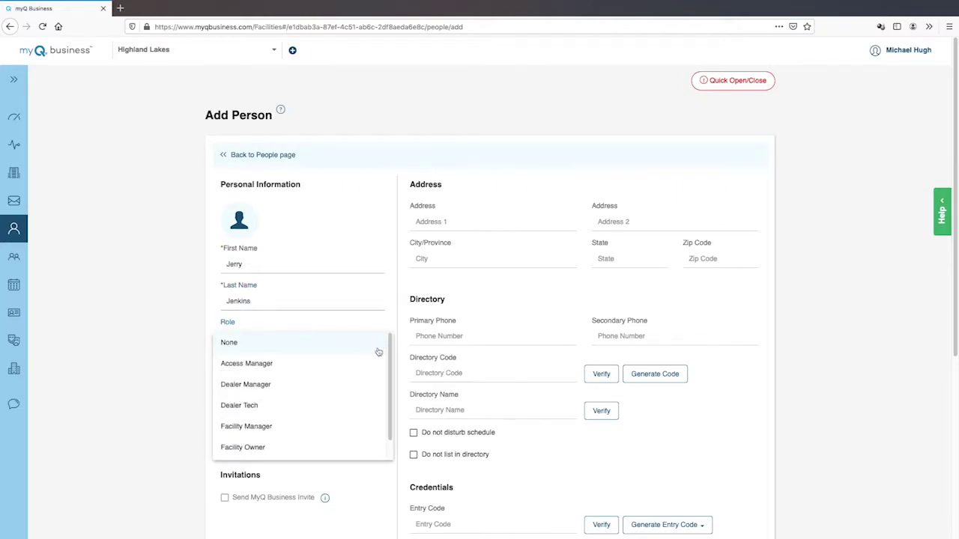
click(336, 446)
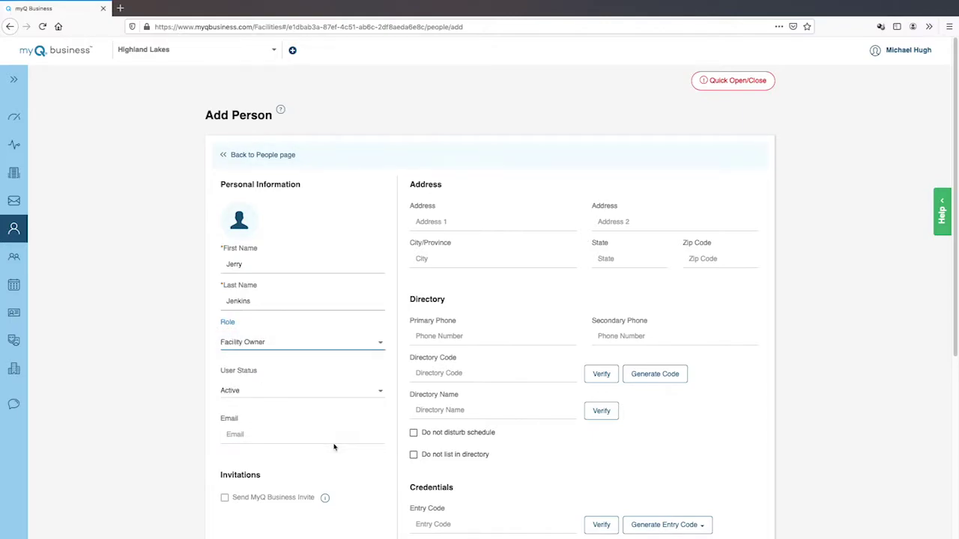
click(378, 343)
click(377, 329)
click(244, 433)
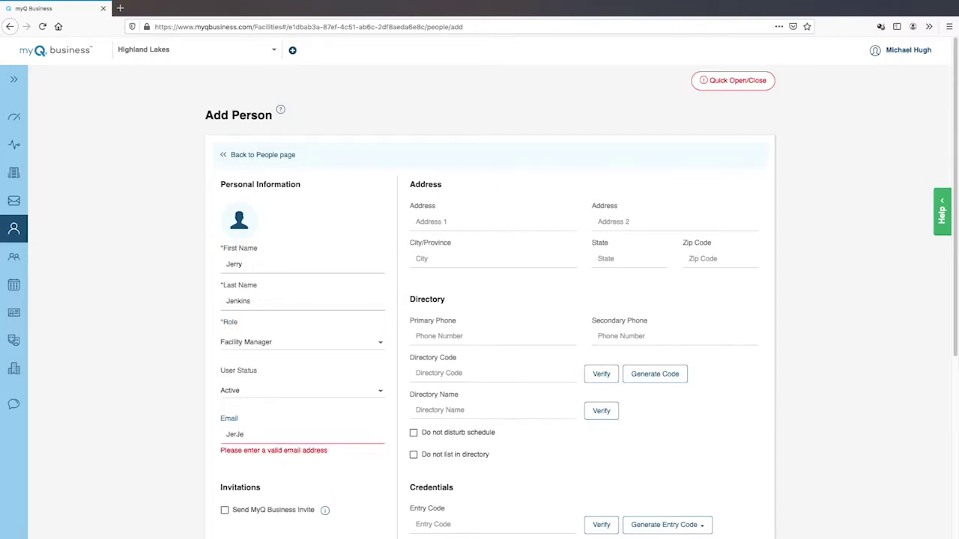
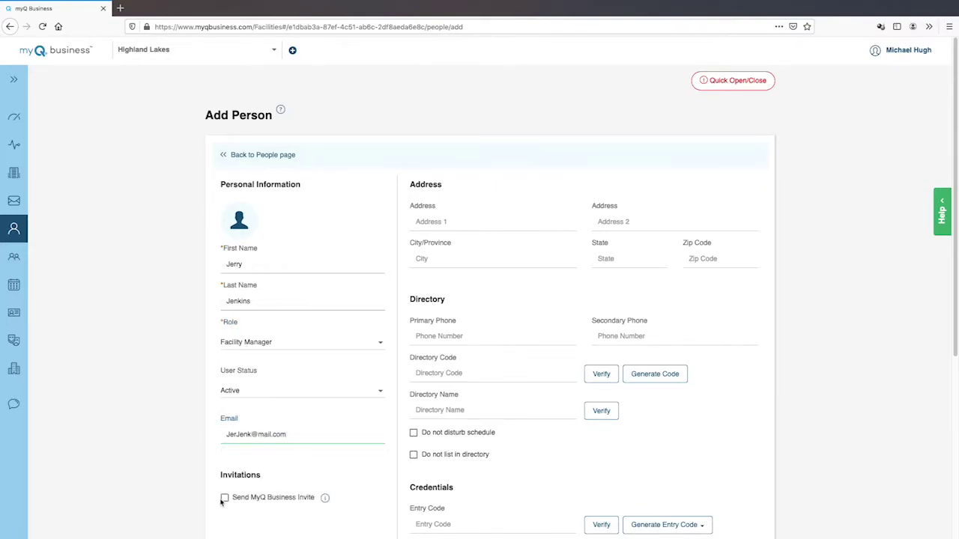
click(224, 498)
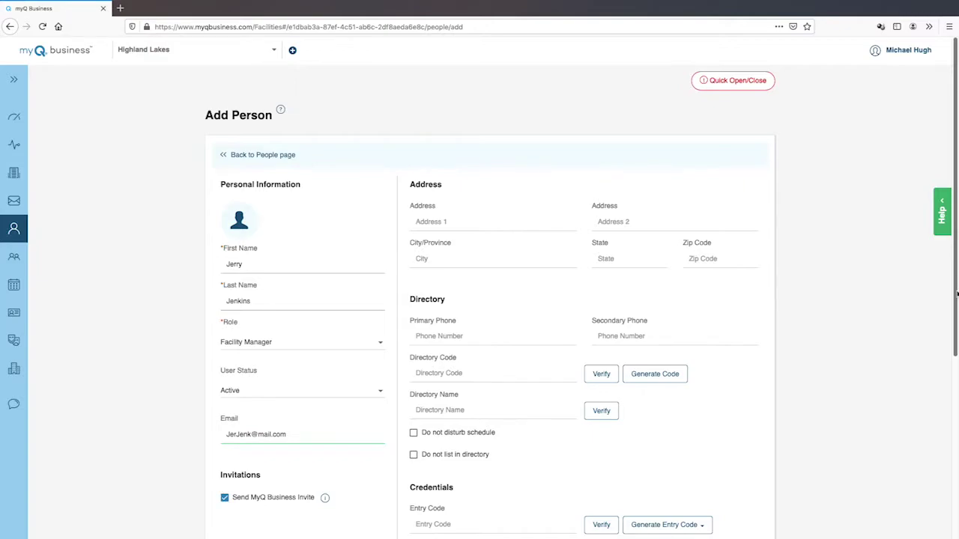
scroll(956, 294, down, 3)
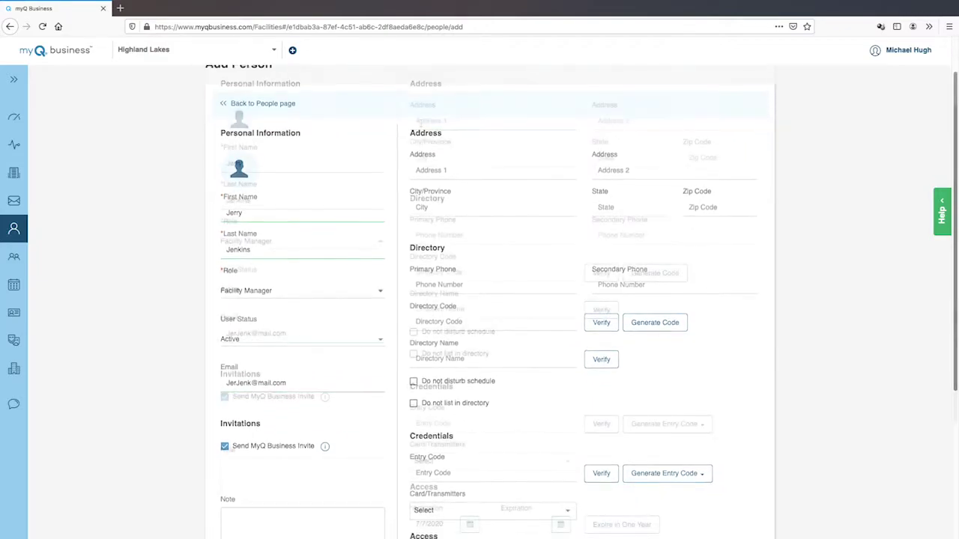
Step: Fill in the person's street address, phone number and codes
click(421, 122)
text(123)
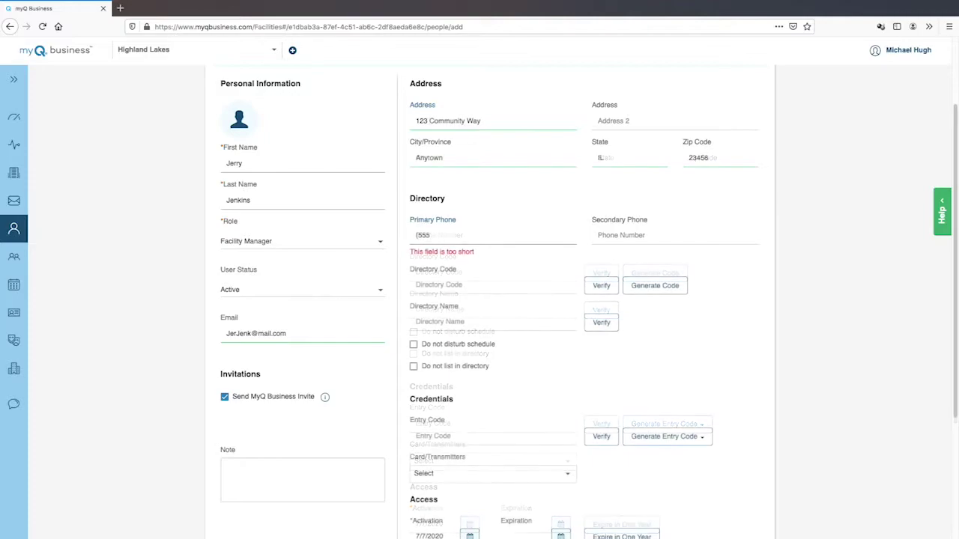
text(12)
text(3-4567)
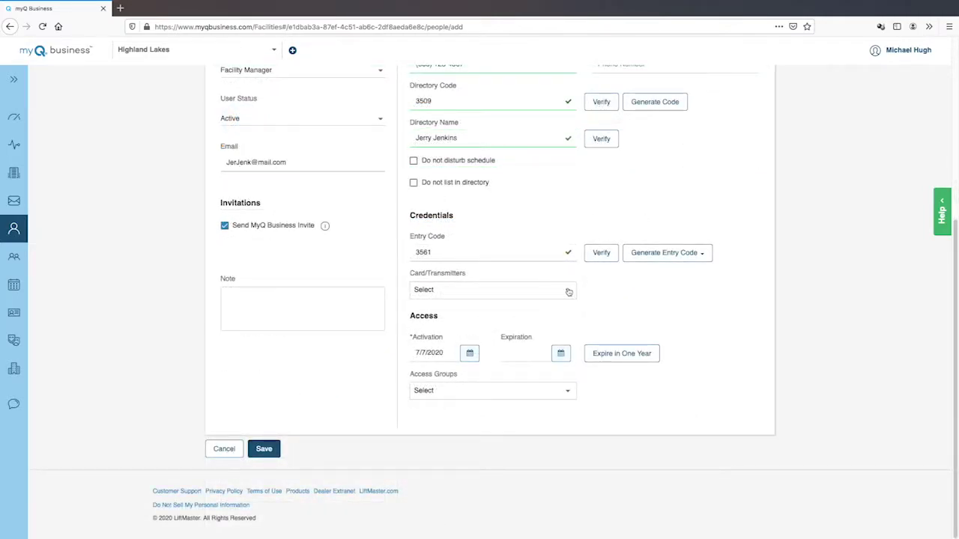
Step: Assign card 25000 and the Staff access group to the person, then save them
click(568, 291)
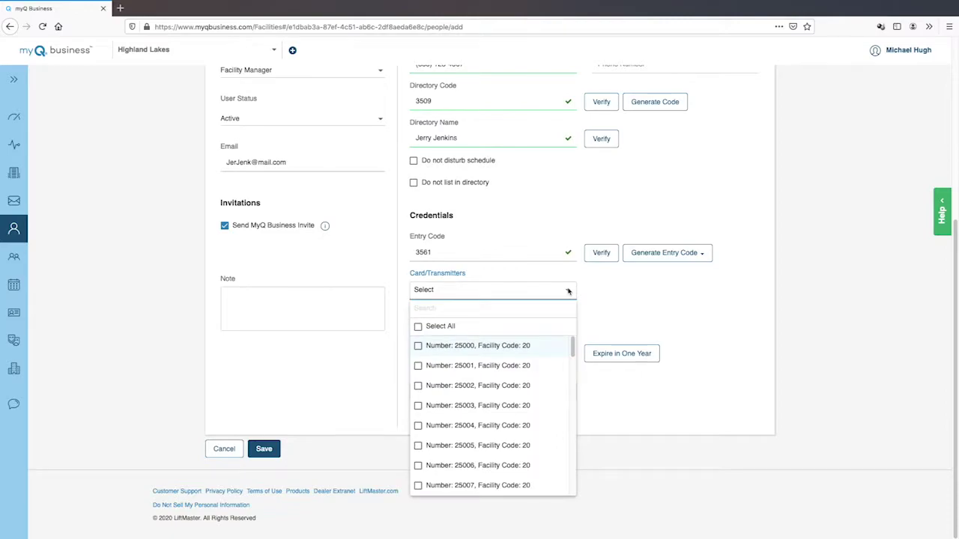
click(418, 347)
click(568, 392)
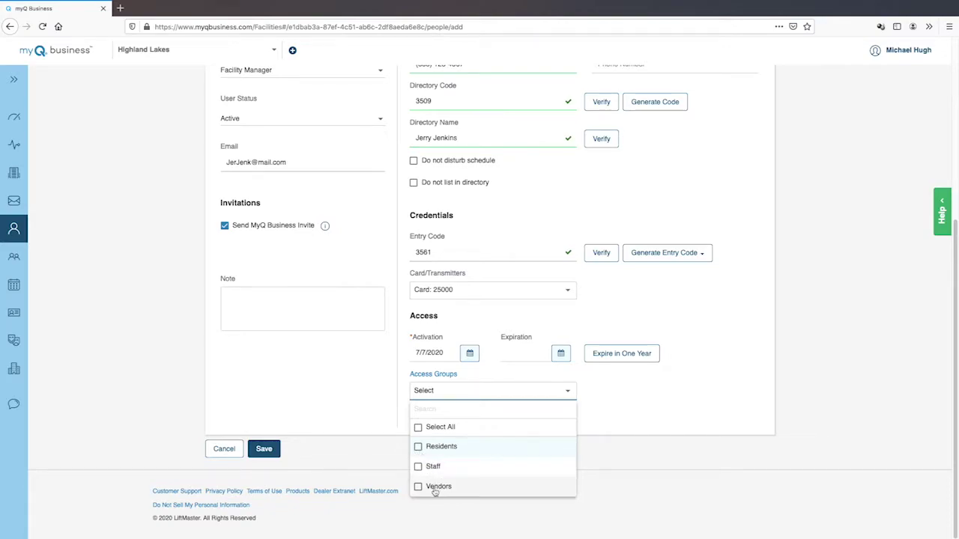
click(418, 466)
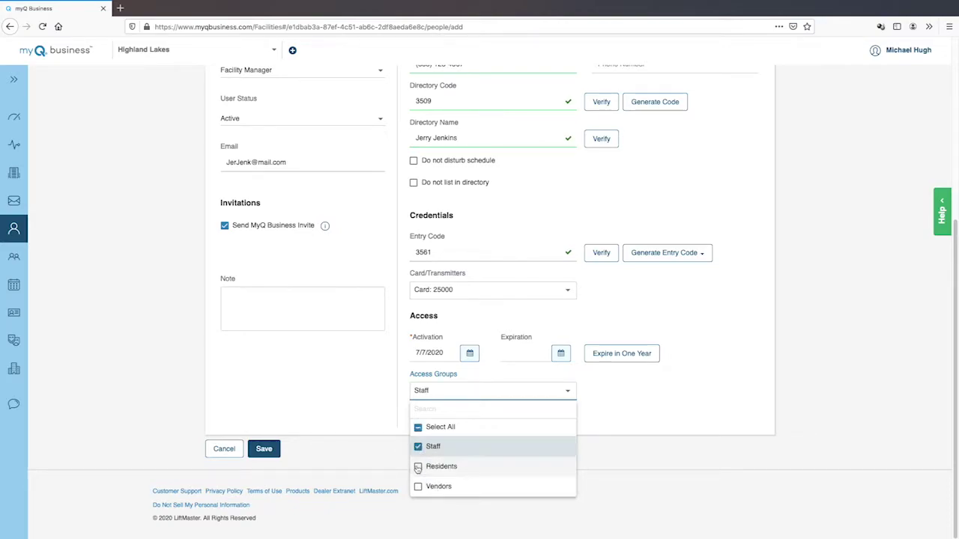
click(609, 456)
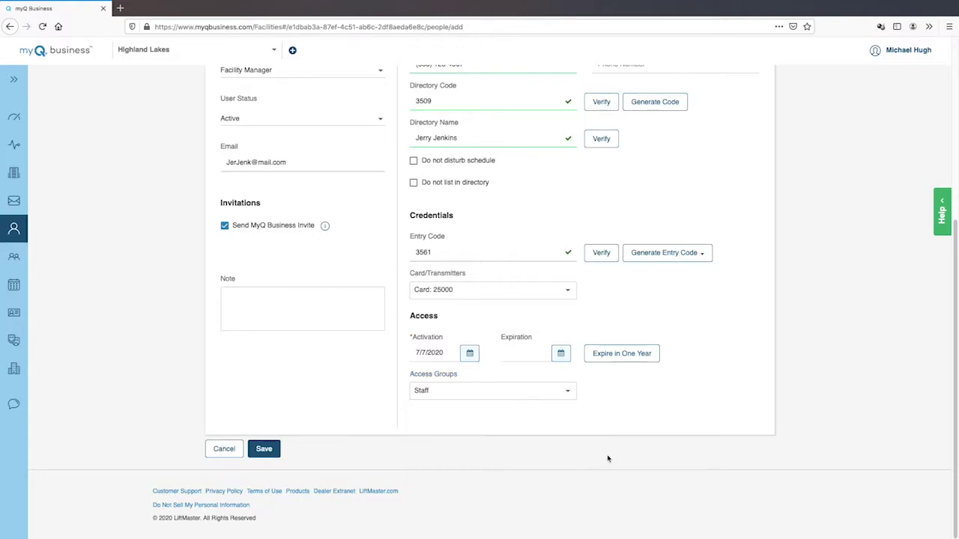
click(265, 450)
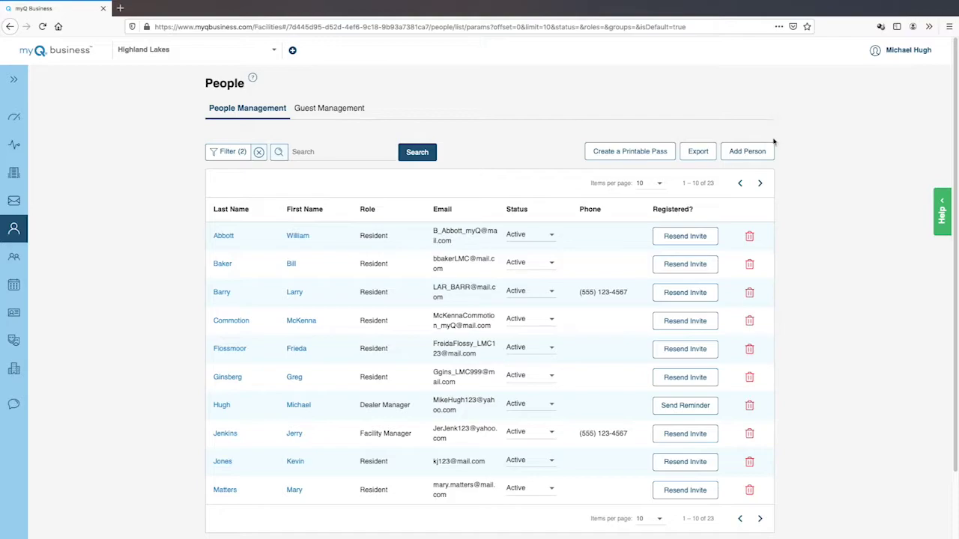
Step: Start another new person and enter their first and last name
click(747, 151)
key(Tab)
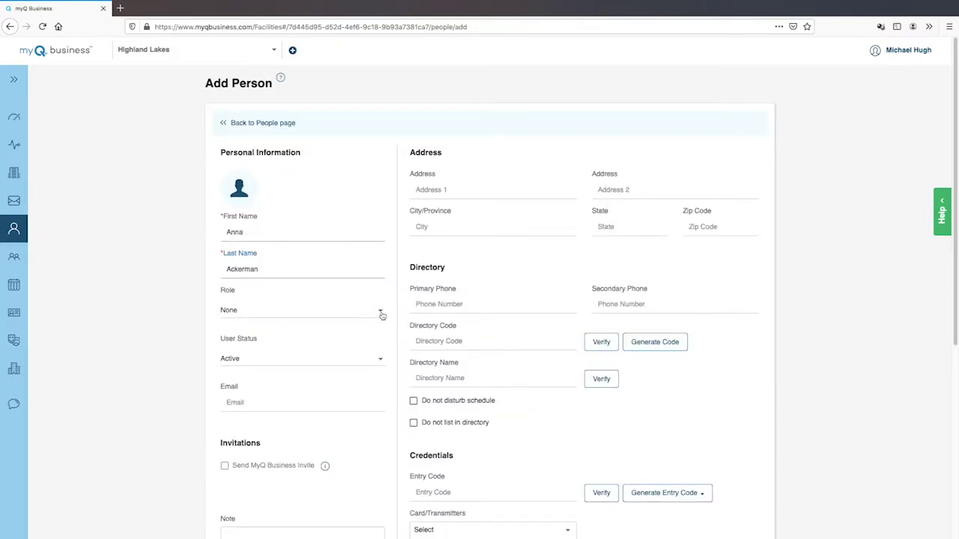
Step: Give the person the Access Manager role and add them to the Staff access group
click(382, 314)
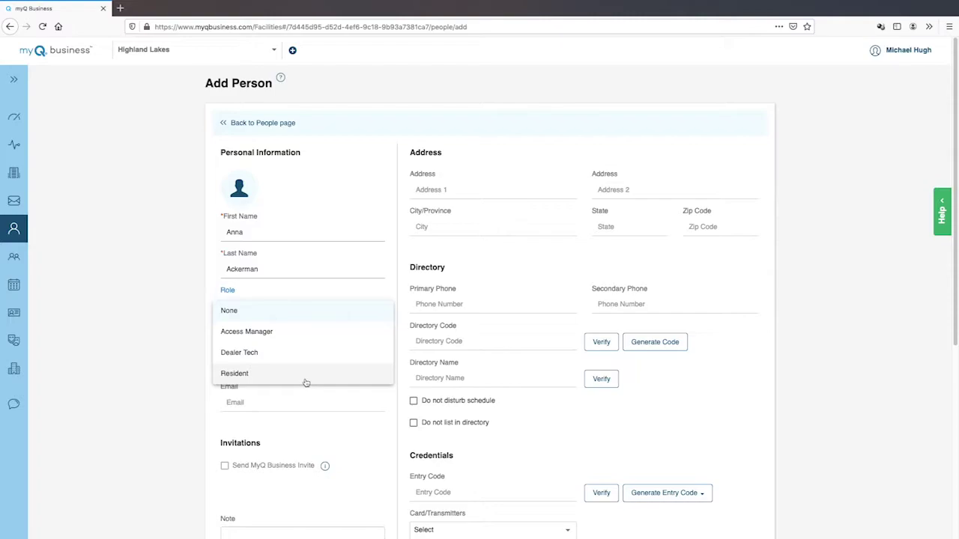
click(315, 339)
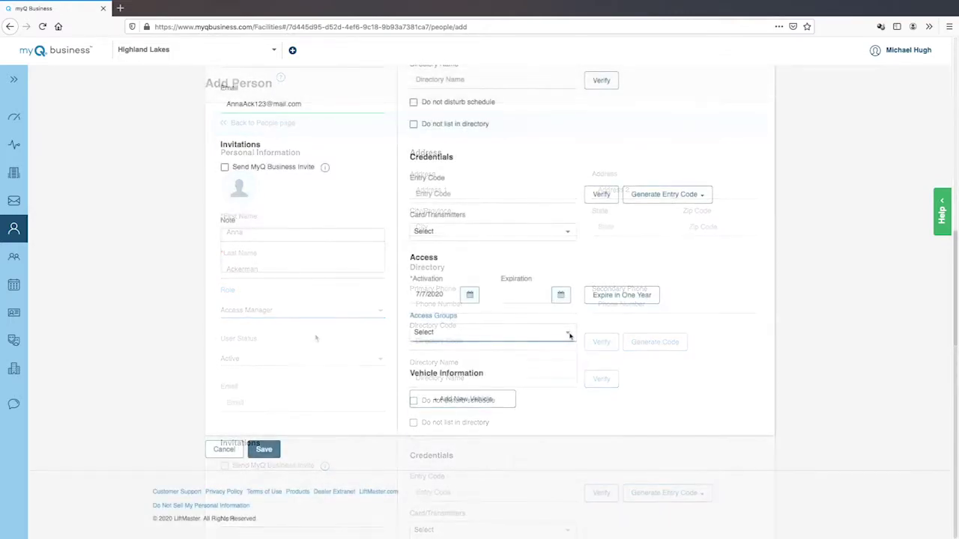
click(568, 332)
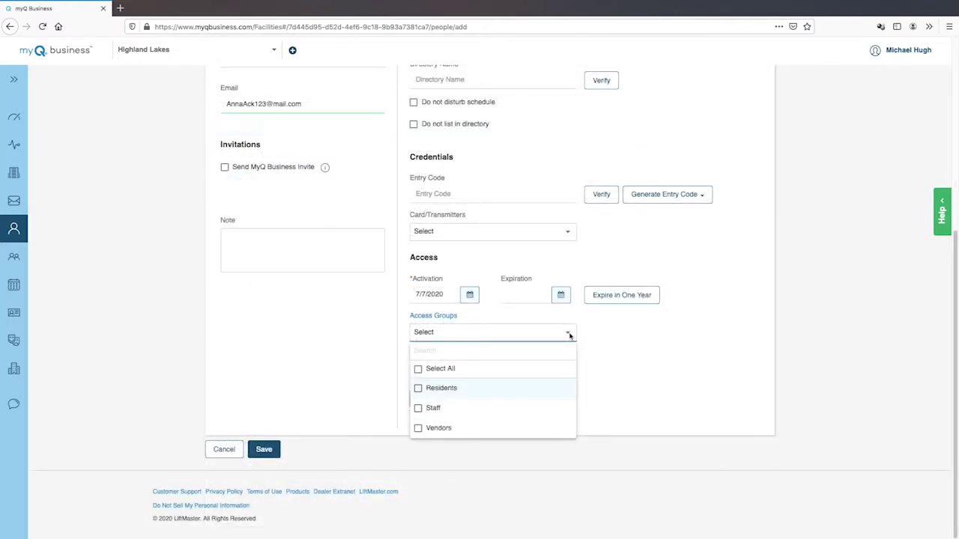
click(418, 408)
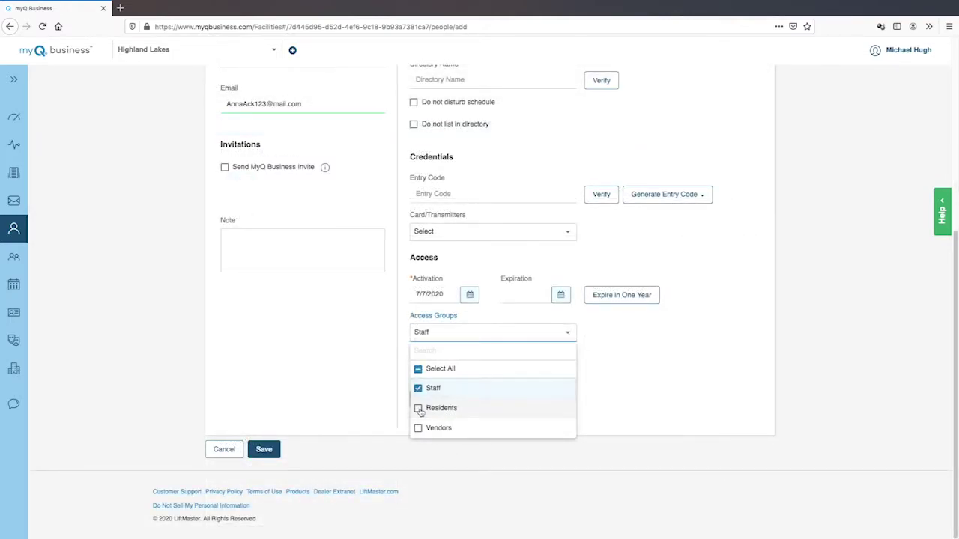
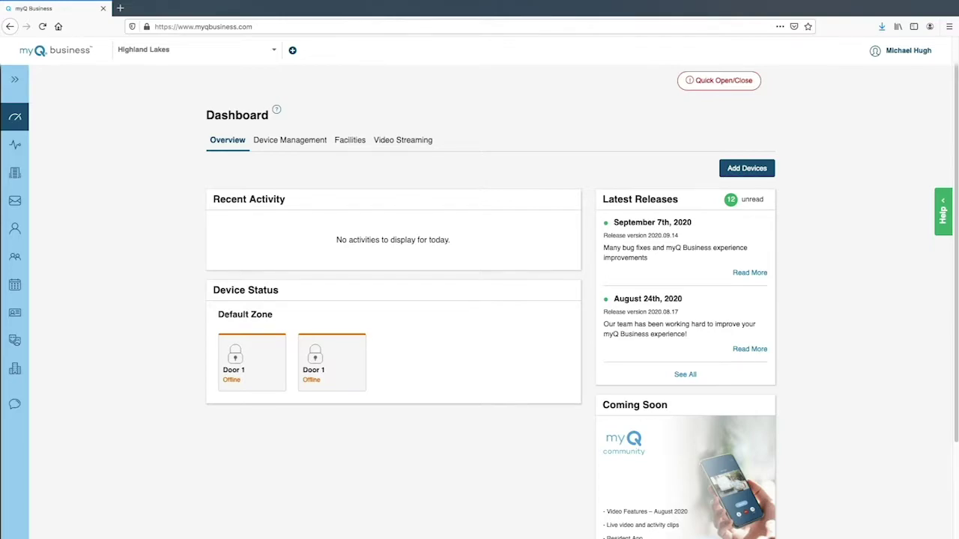
Step: Reselect the Highland Lakes facility from the Facilities list
click(346, 141)
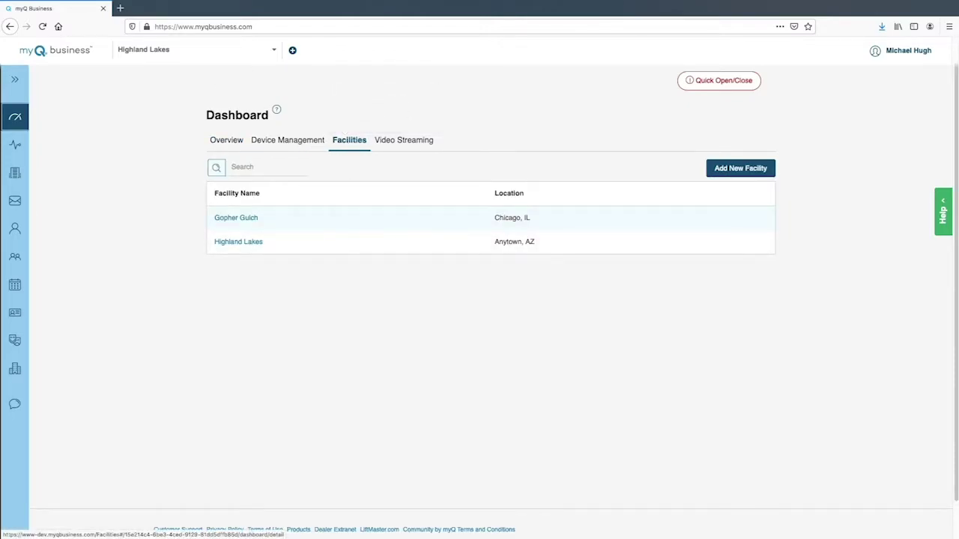
click(225, 50)
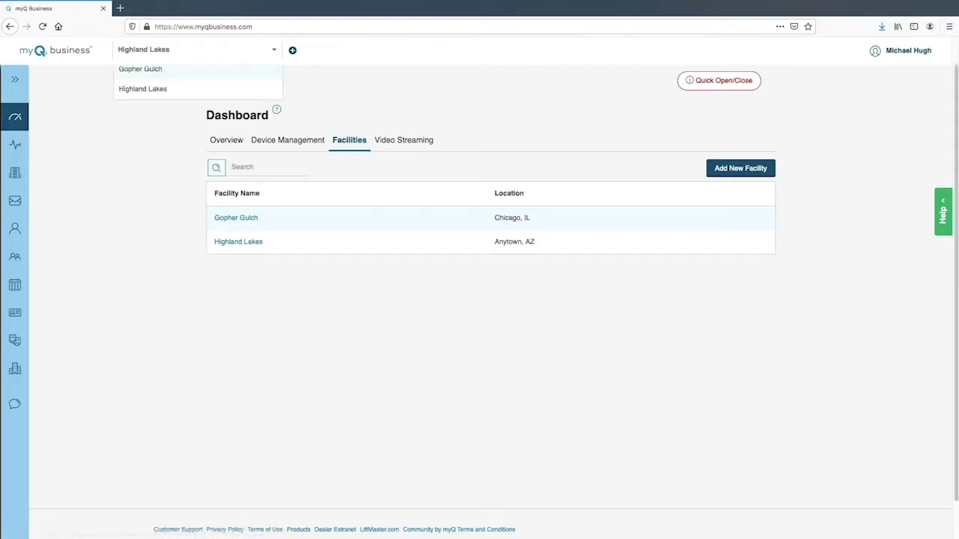
click(246, 89)
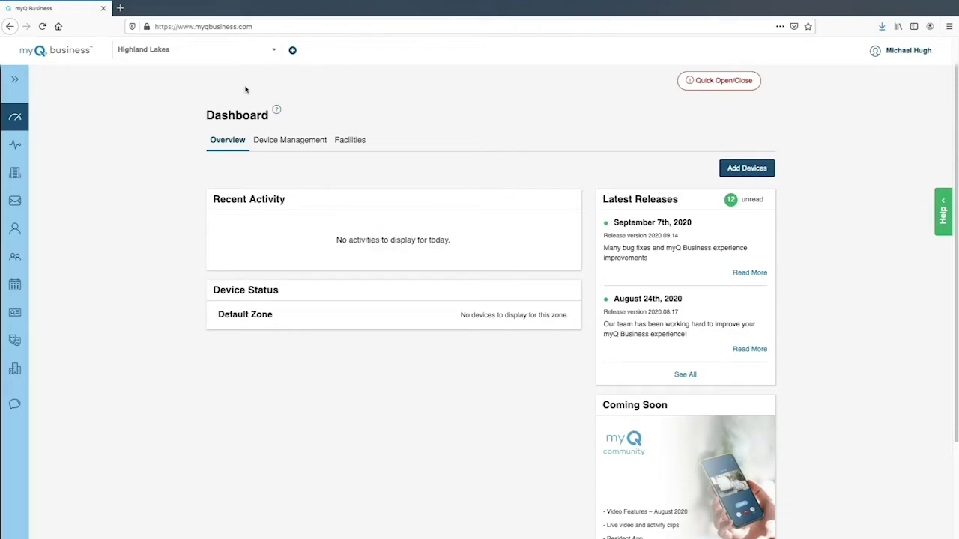
Step: Begin adding a CAPXL controller in Device Management, then go to Billing at the no-subscription notice
click(307, 141)
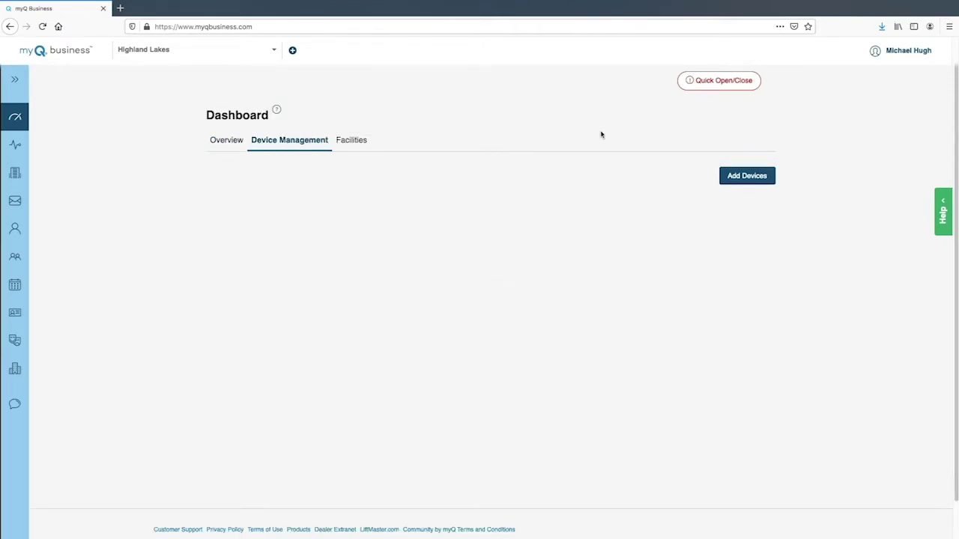
click(746, 178)
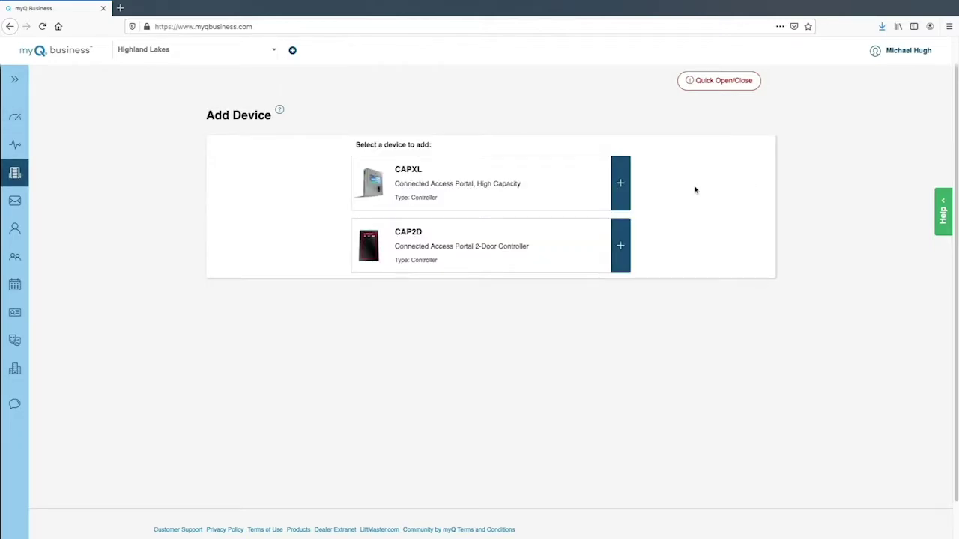
click(619, 181)
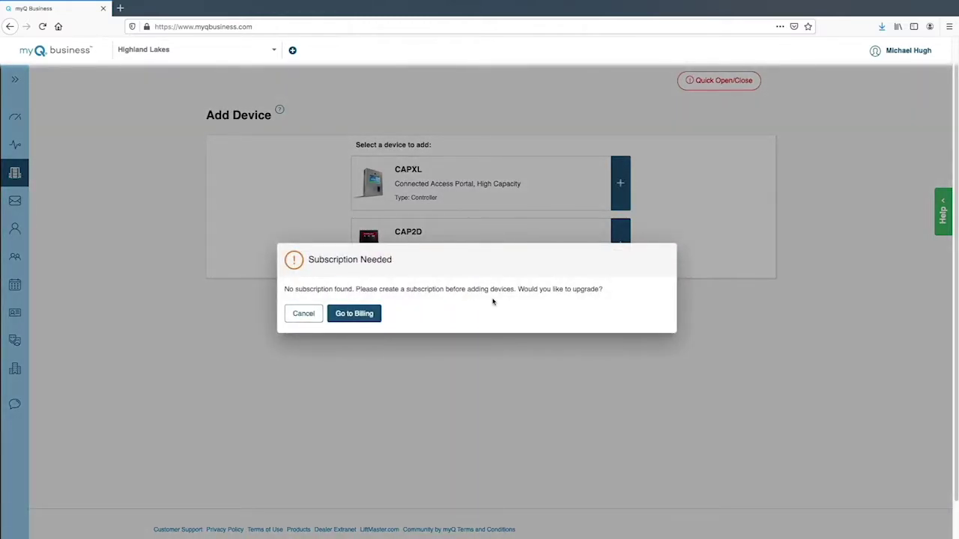
click(371, 316)
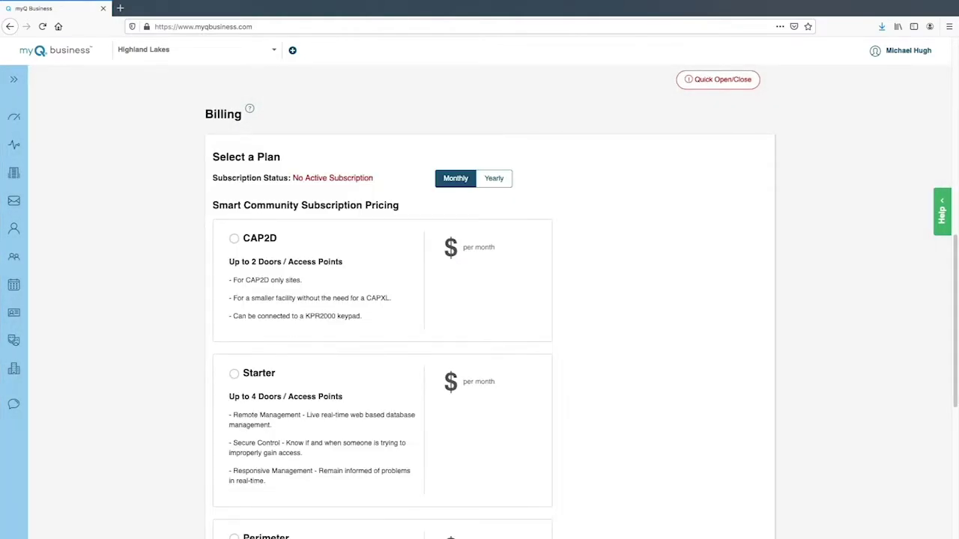
Step: Select the Community subscription plan
scroll(491, 300, down, 5)
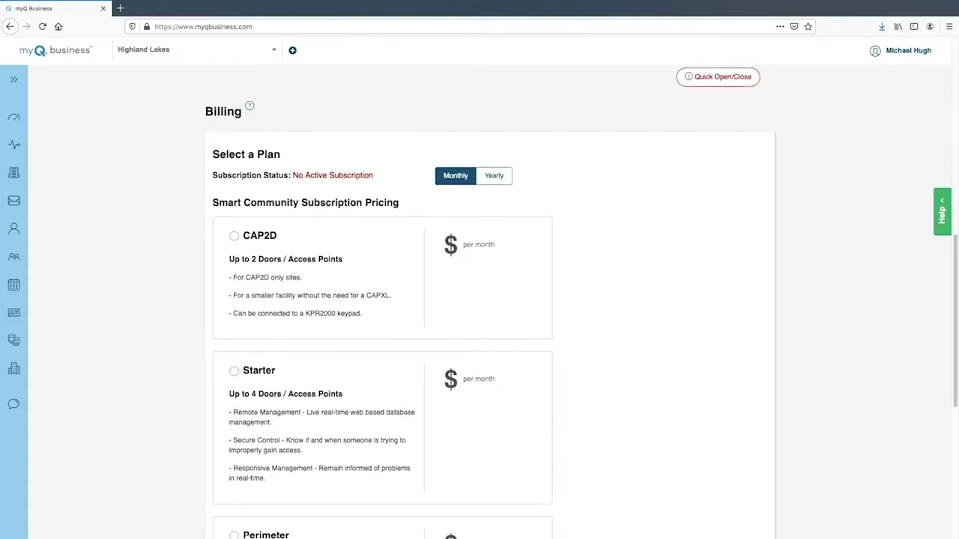
scroll(491, 302, down, 5)
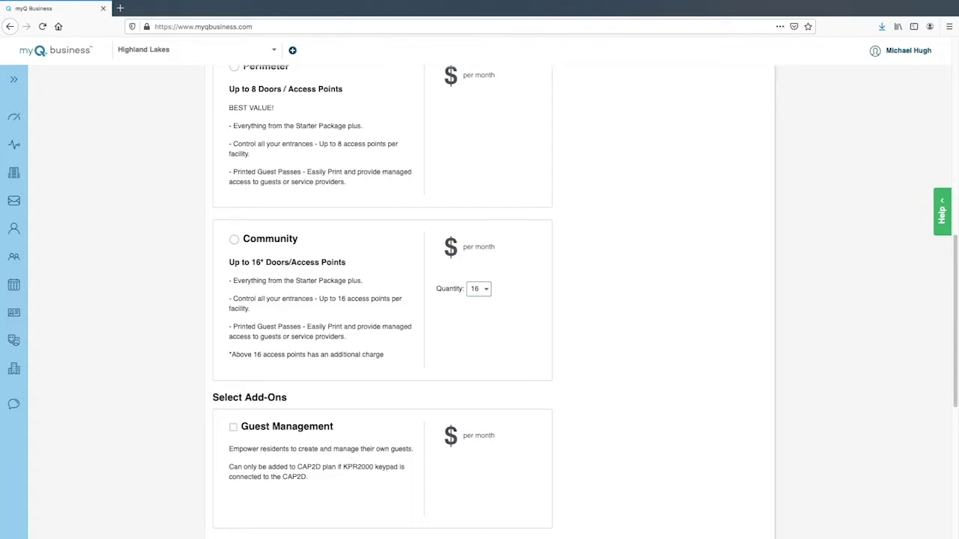
click(234, 240)
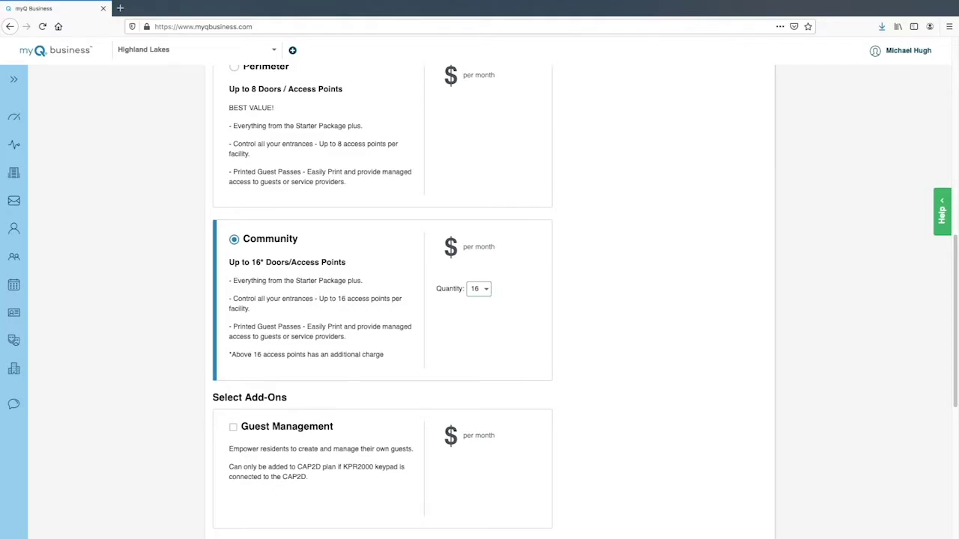
Step: Add Guest Management, Video Storage and 50 Resident Licenses, then proceed to checkout
scroll(382, 300, down, 4)
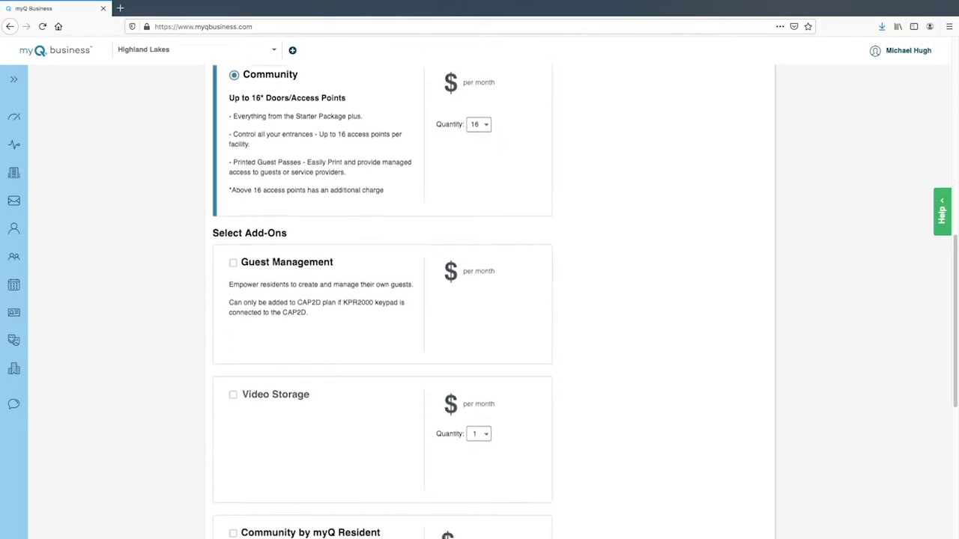
scroll(382, 299, down, 4)
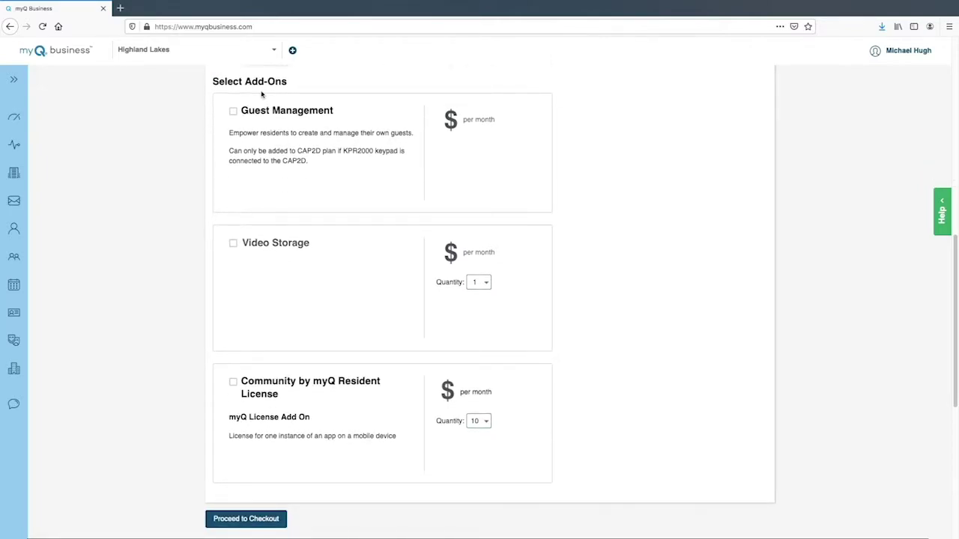
click(233, 111)
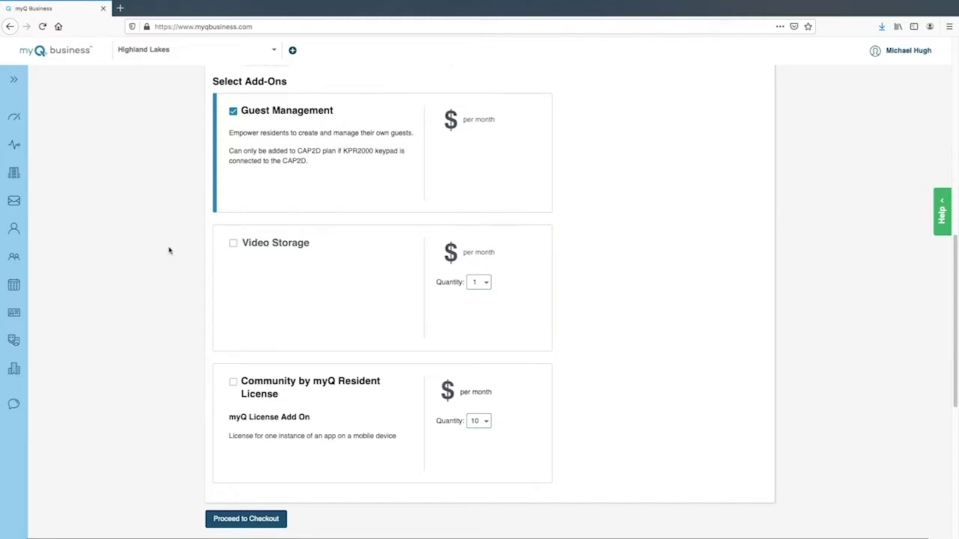
click(232, 243)
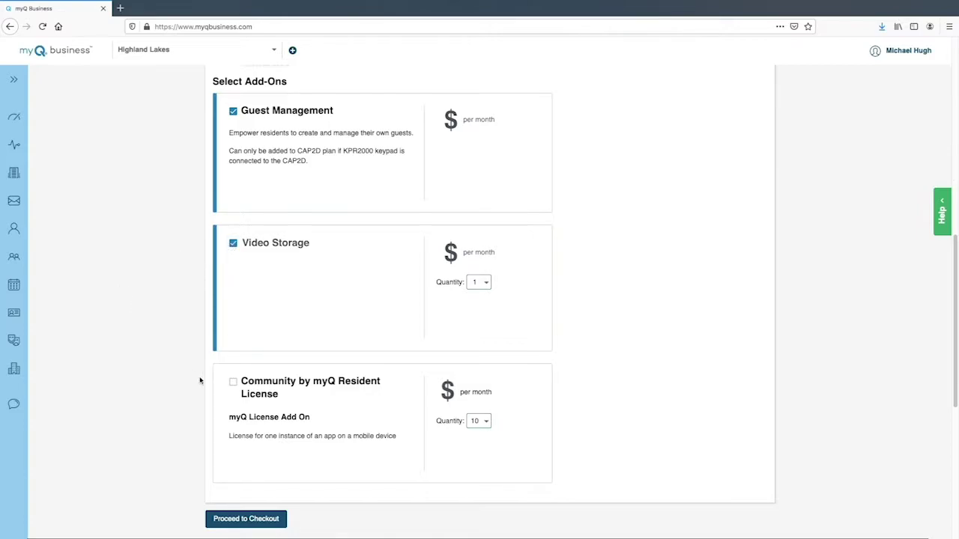
click(233, 383)
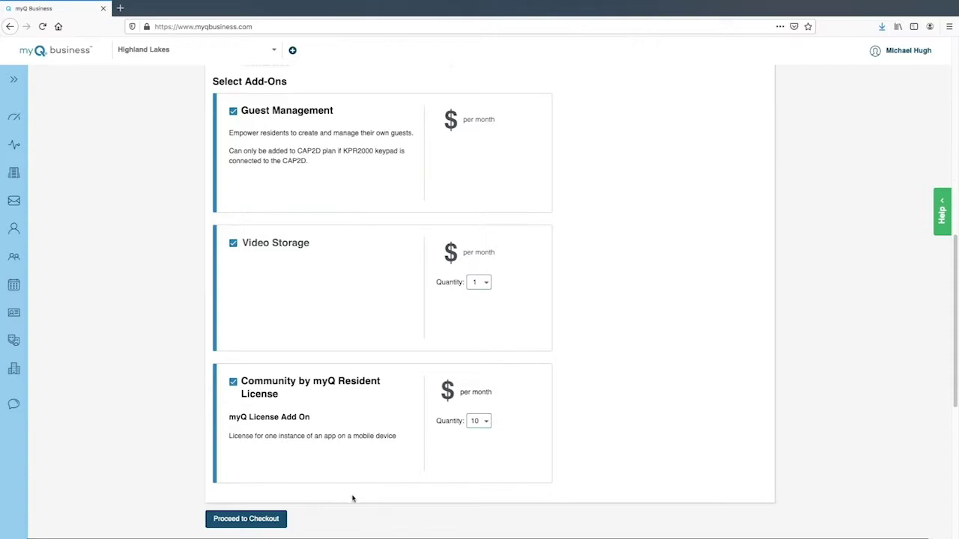
click(487, 425)
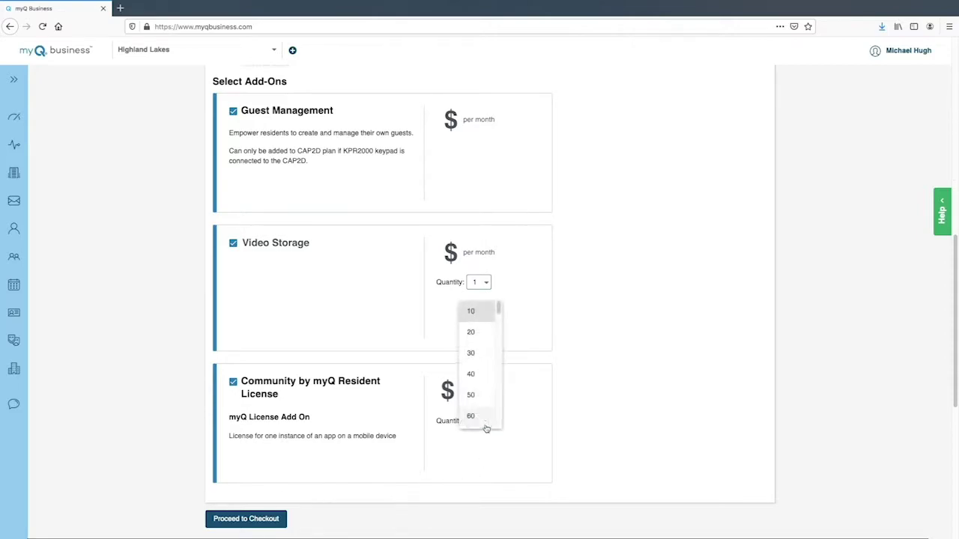
click(482, 396)
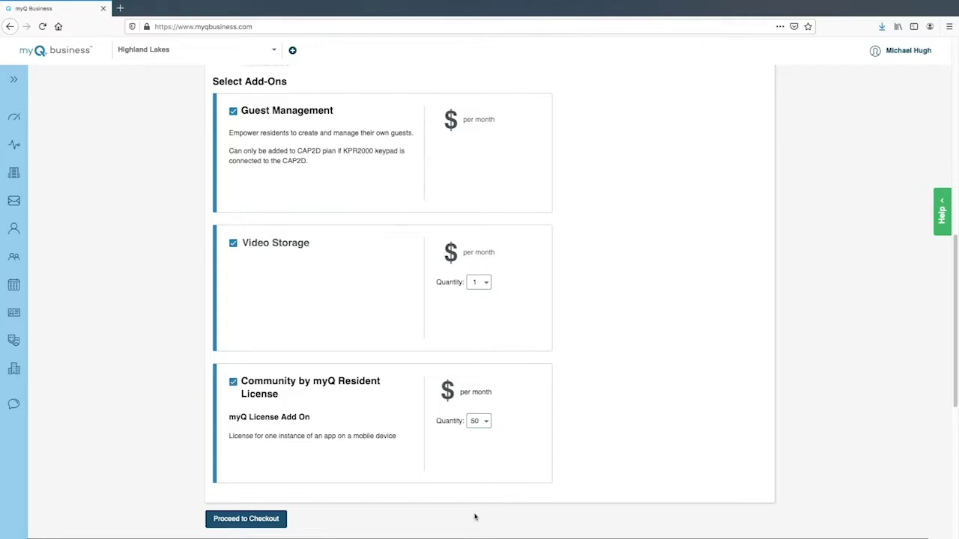
click(268, 521)
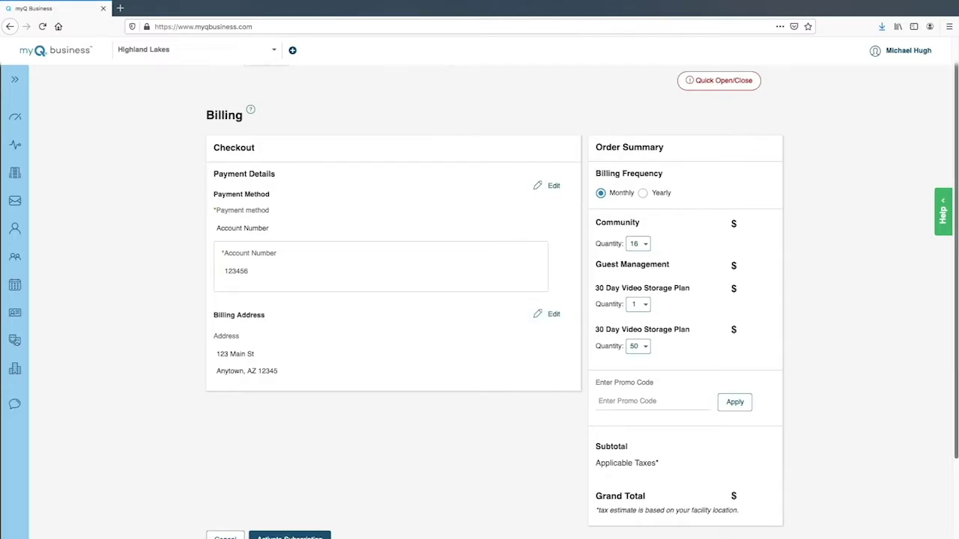
Step: Activate the Community subscription from the Checkout page
scroll(567, 469, down, 2)
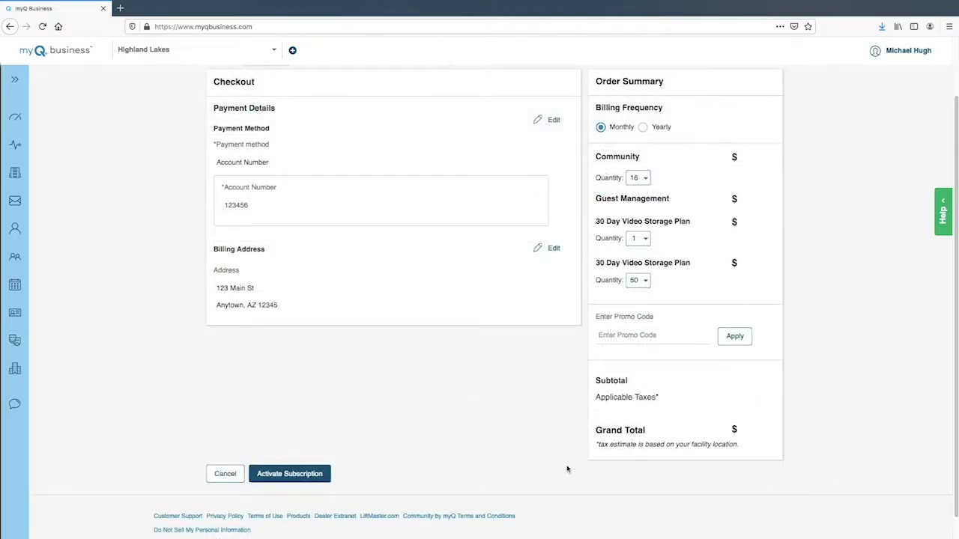
click(285, 474)
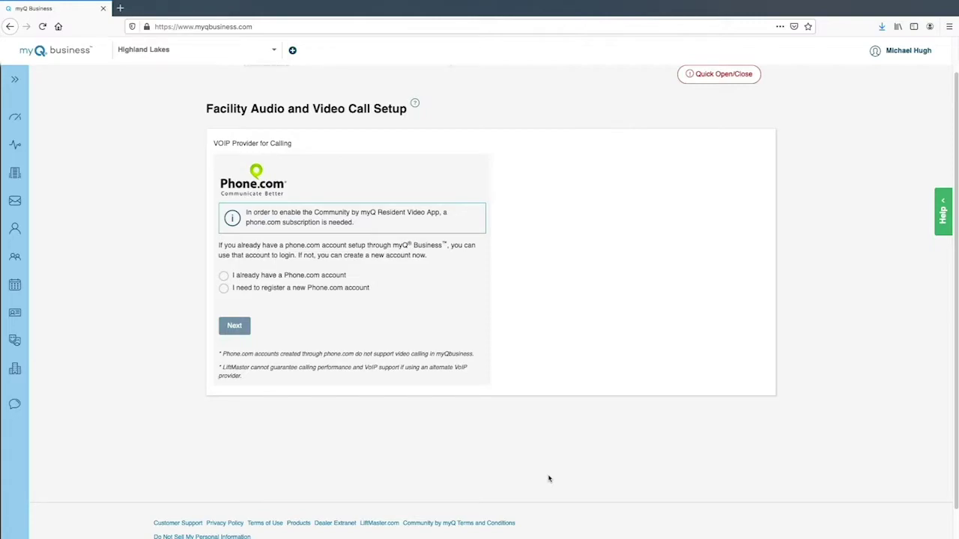
Step: Choose to register a new Phone.com account rather than use an existing one
click(223, 276)
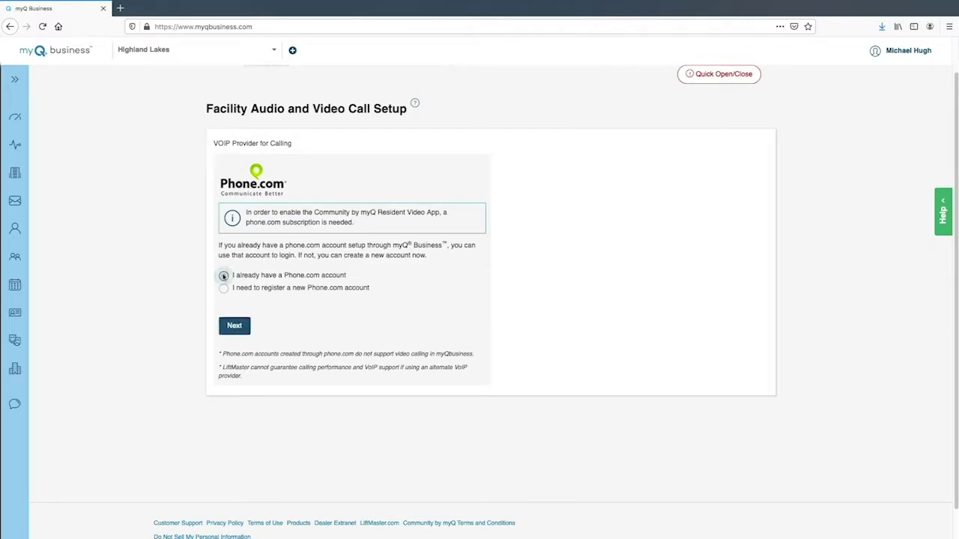
click(229, 328)
click(223, 289)
click(236, 326)
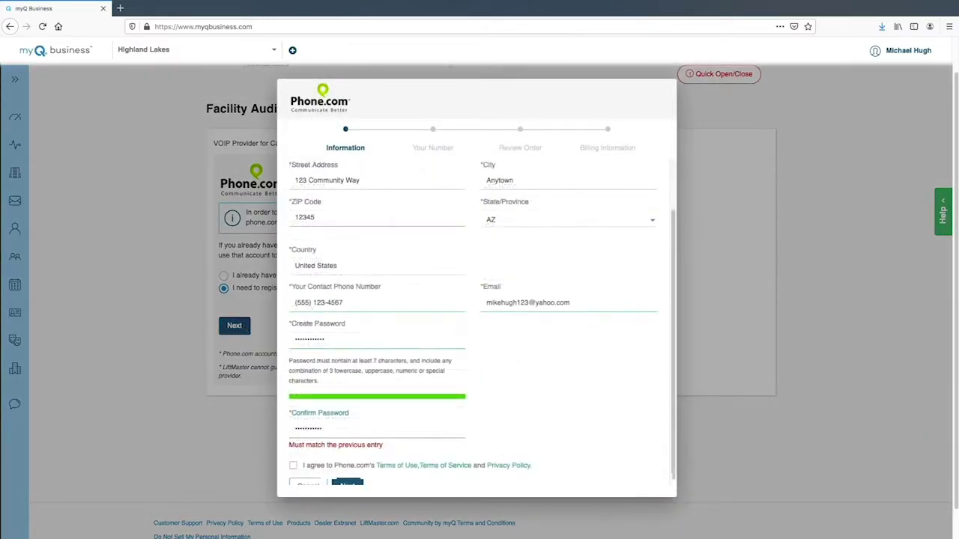
Step: Fill in the Phone.com registration form, accept the terms, and confirm the number and order
text(123 Community Way)
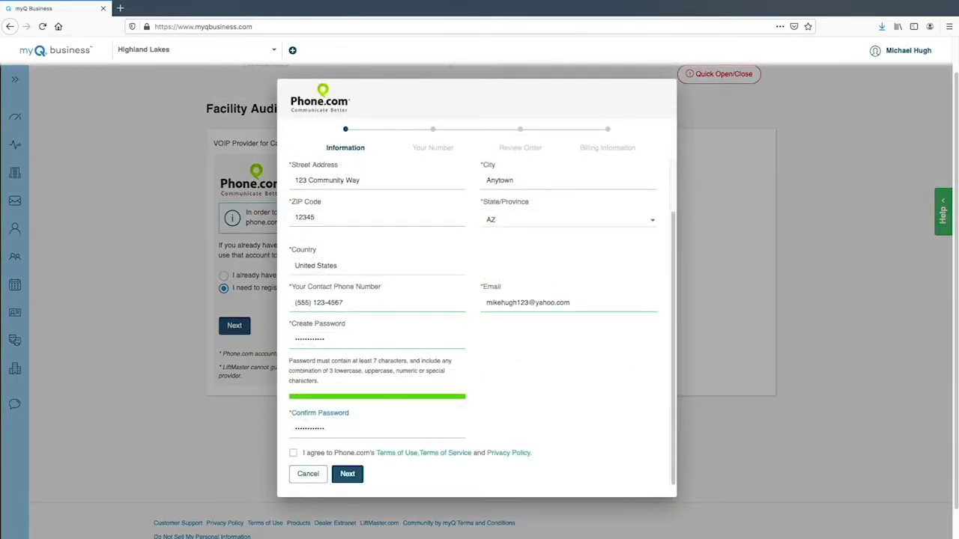
click(292, 454)
click(356, 474)
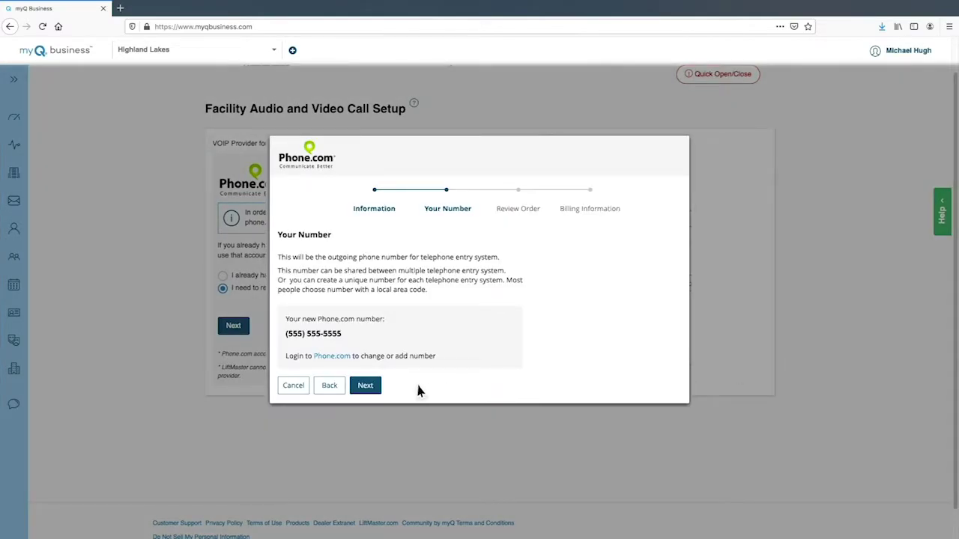
click(367, 386)
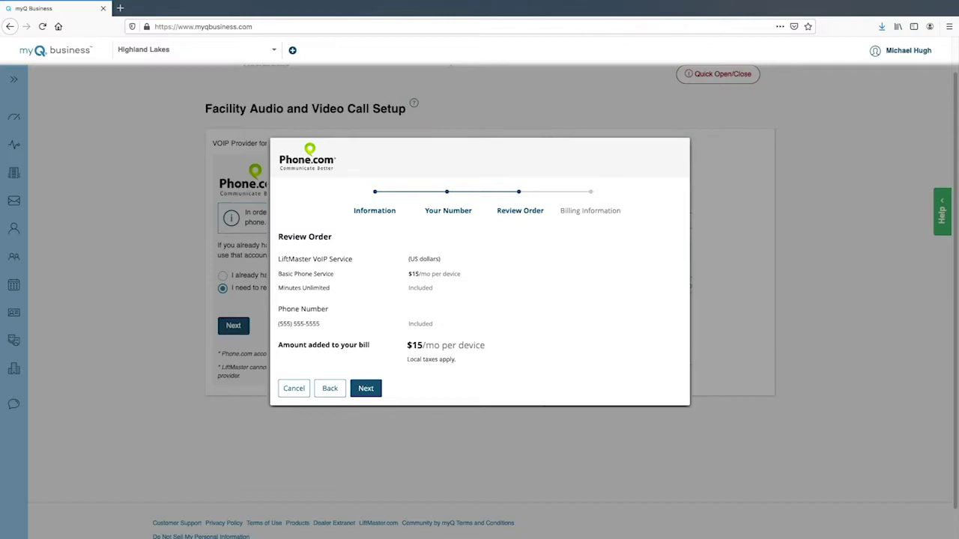
click(368, 388)
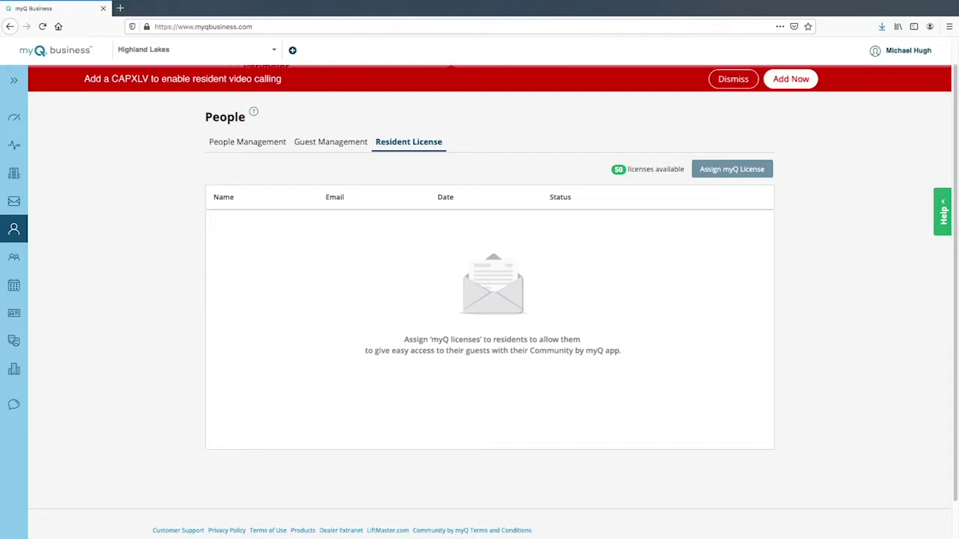
click(791, 79)
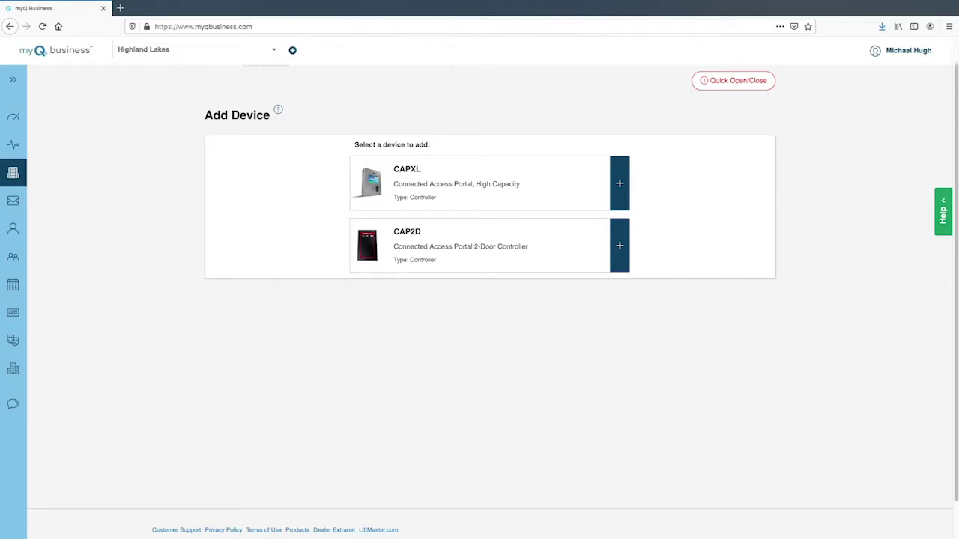
click(624, 185)
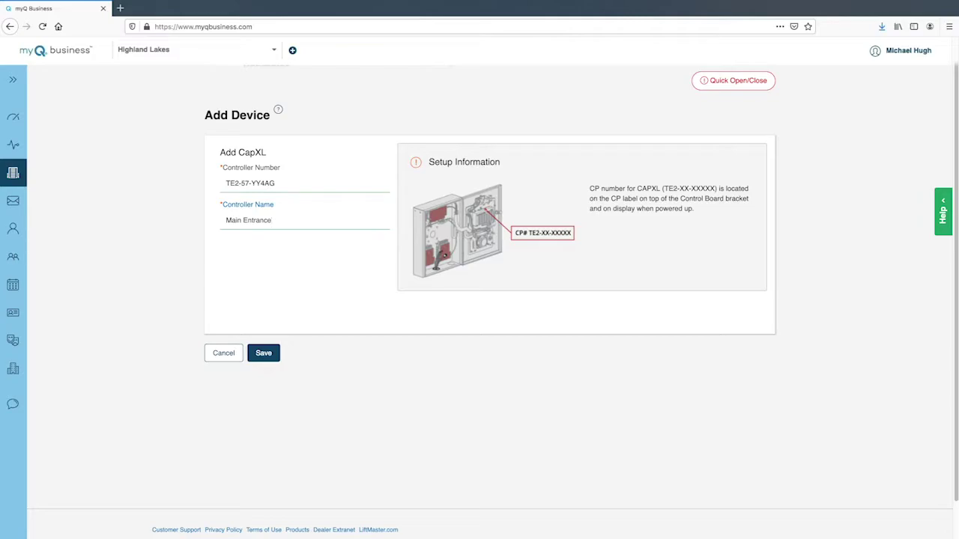
click(264, 363)
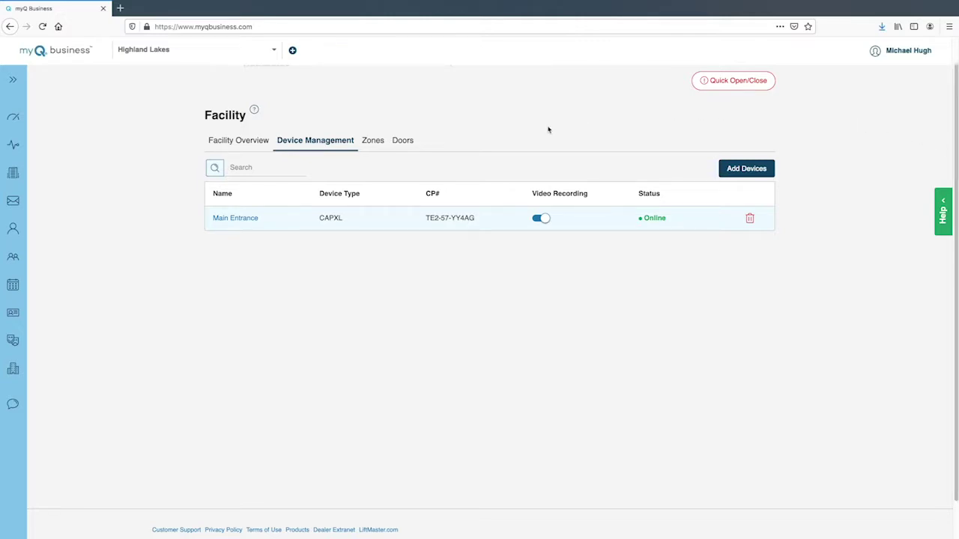
Step: Turn on Door 1 access with DTMF key 9 in Main Entrance's Call Settings and save
click(248, 219)
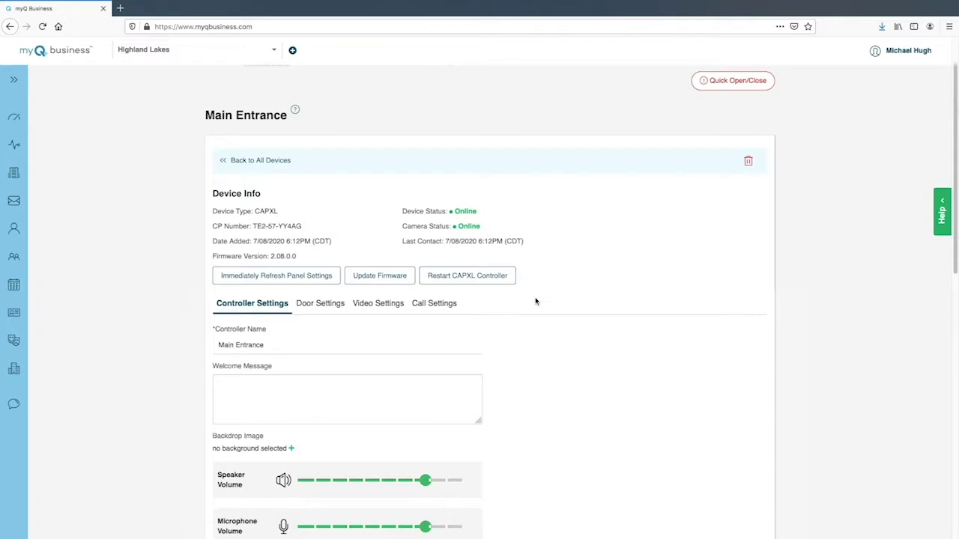
click(436, 305)
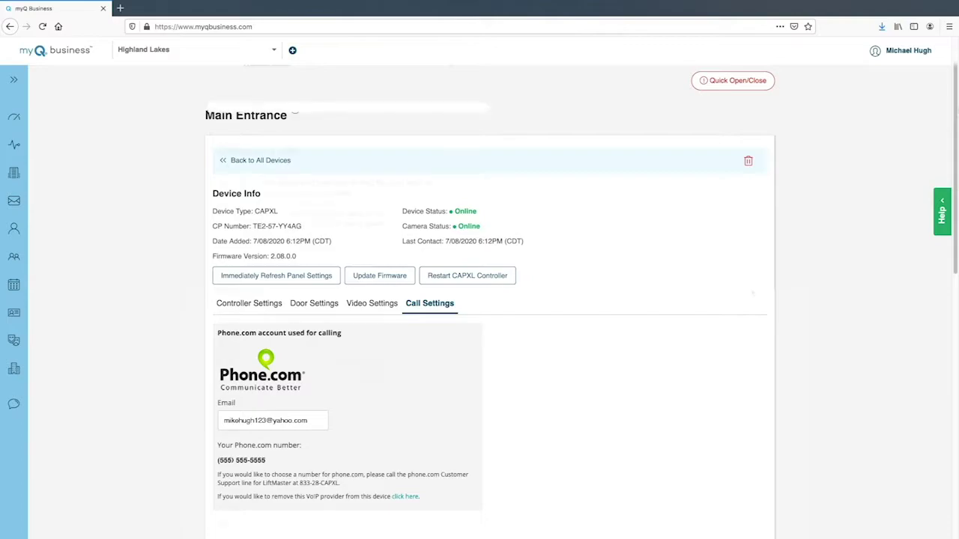
scroll(749, 290, down, 3)
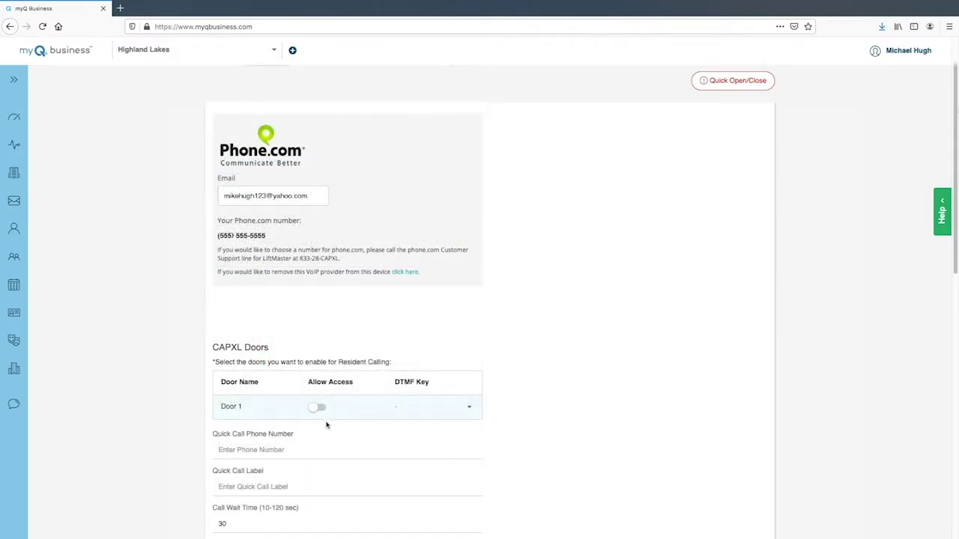
click(313, 408)
scroll(774, 425, down, 2)
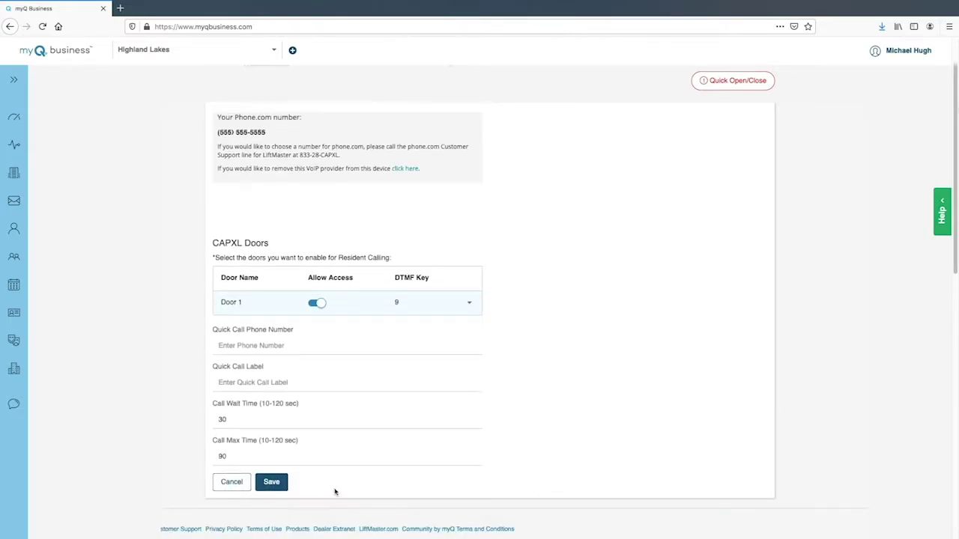
click(273, 483)
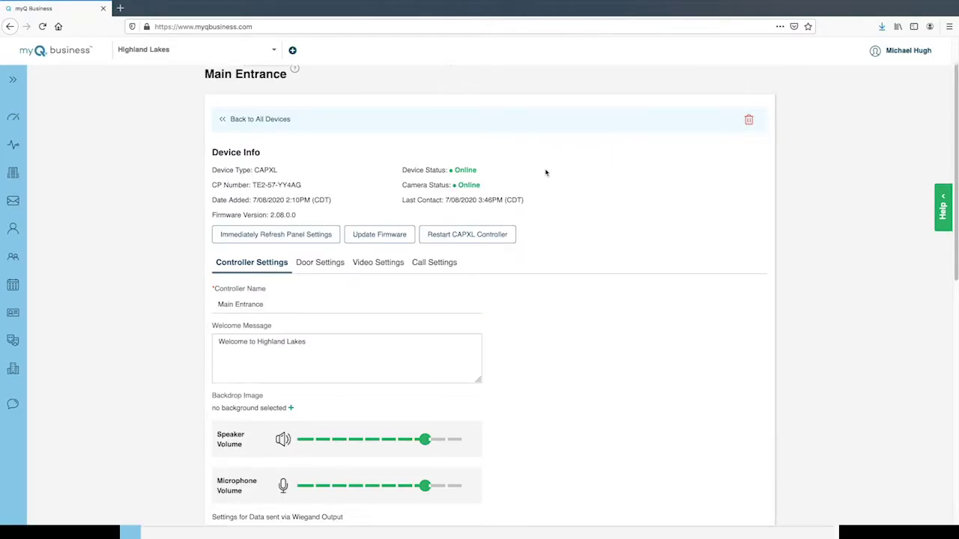
Step: Play the Main Entrance camera's live feed from the Video Settings tab
click(383, 264)
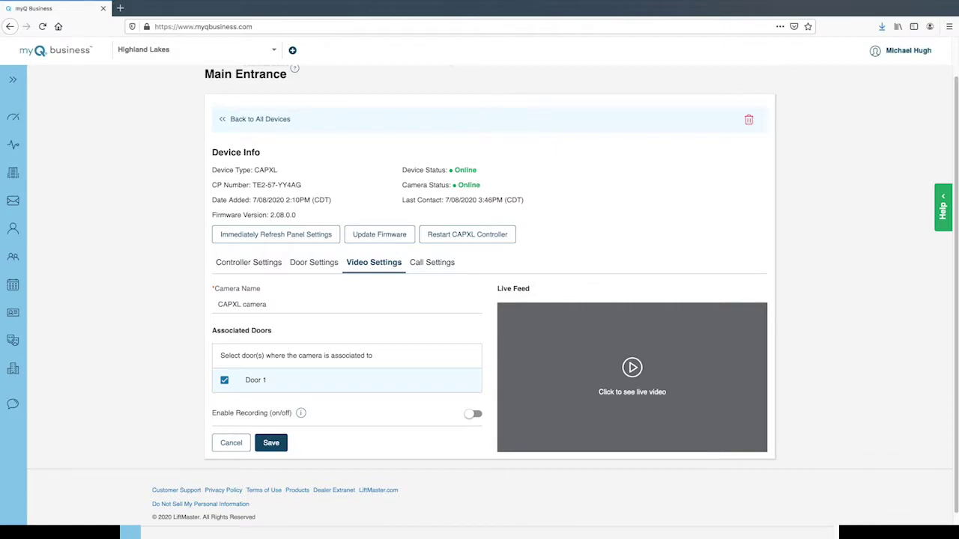
click(632, 367)
click(632, 367)
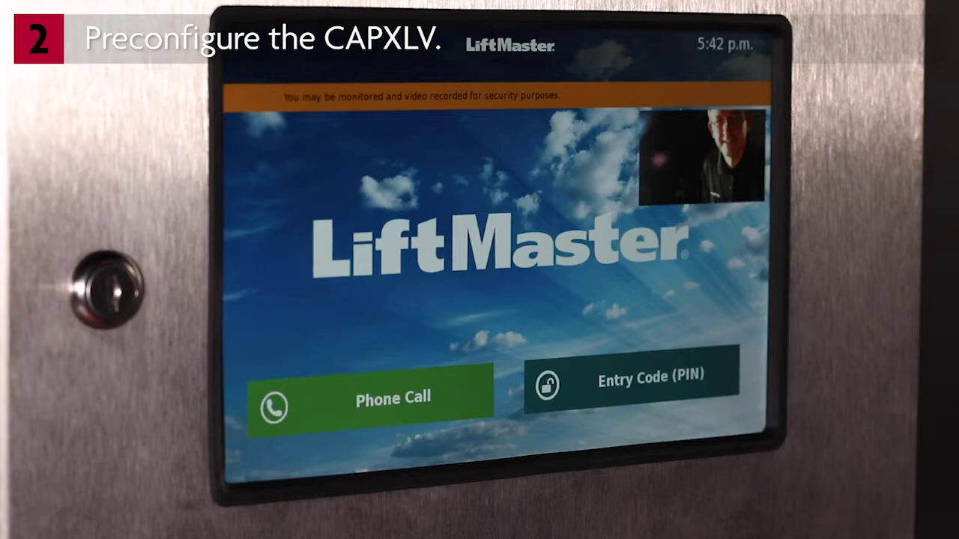
Step: From the kiosk, call a resident found through the Find a Name directory
click(404, 400)
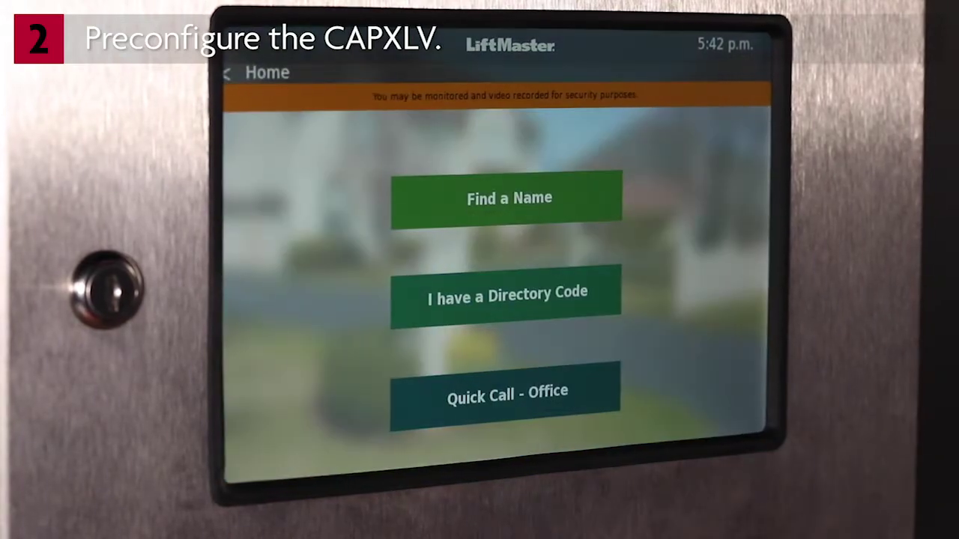
click(529, 197)
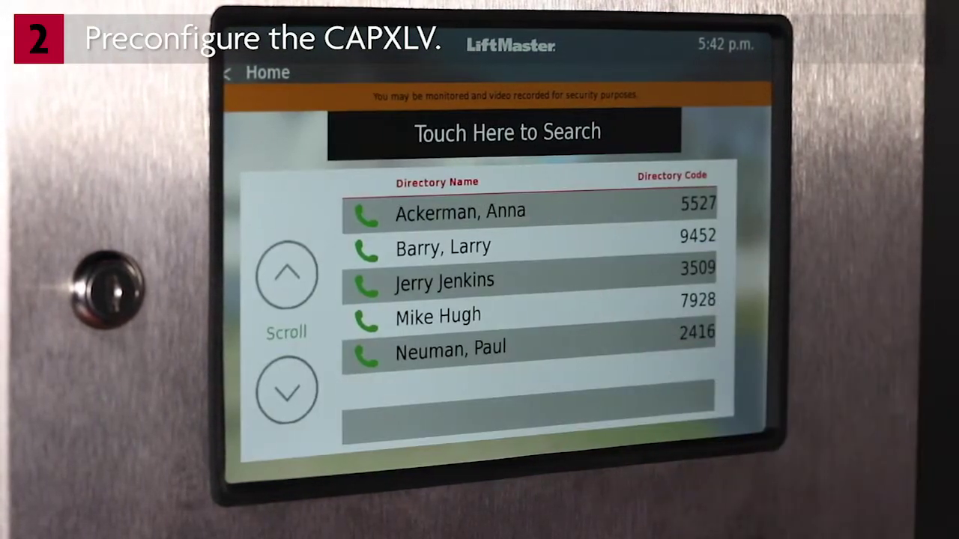
click(450, 316)
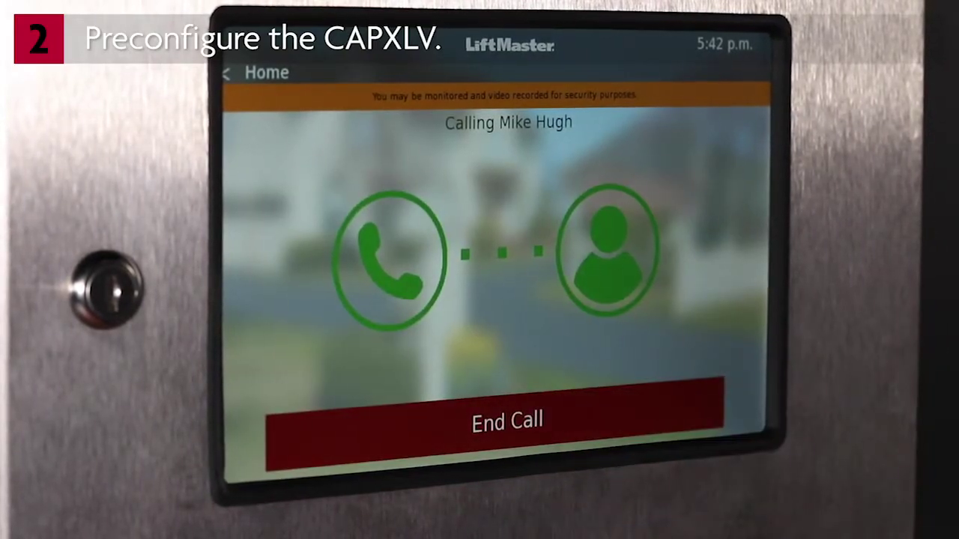